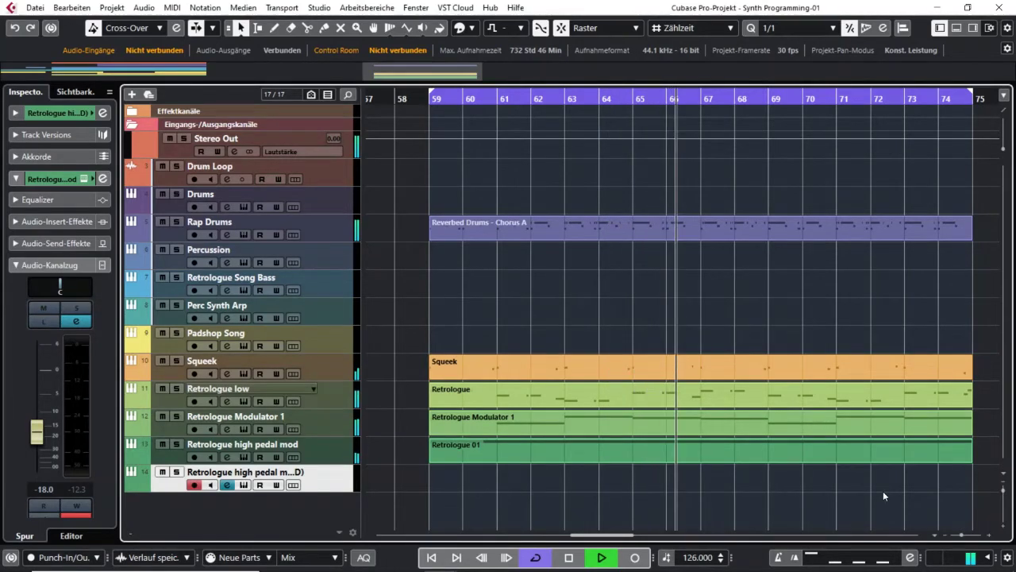
Stop the song playback and adjust the filter's Envelope amount in the Retrologue synth on the high pedal mod track.
{"action": "key", "text": "space"}
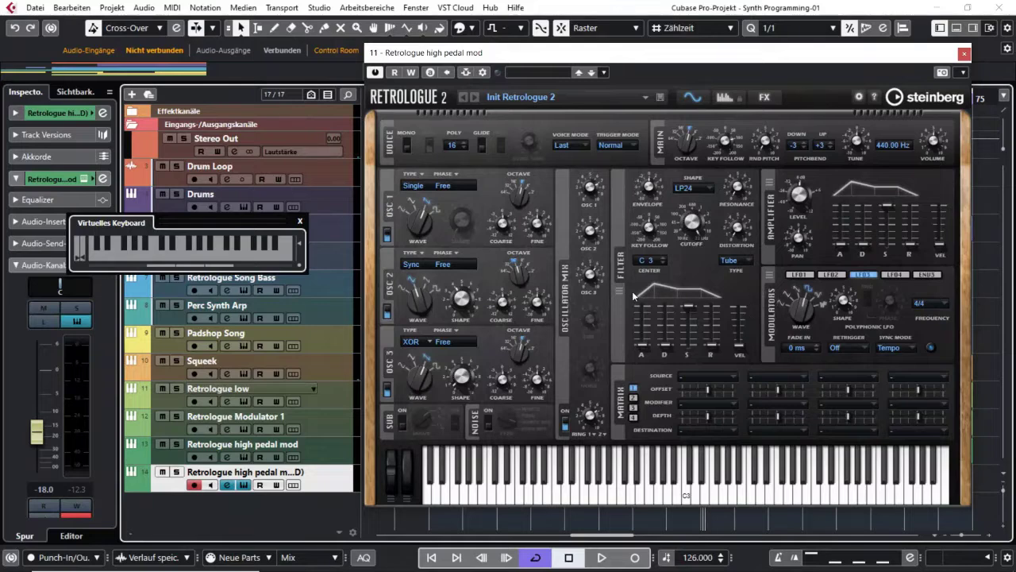
{"action": "mouse_move", "coordinate": [638, 354]}
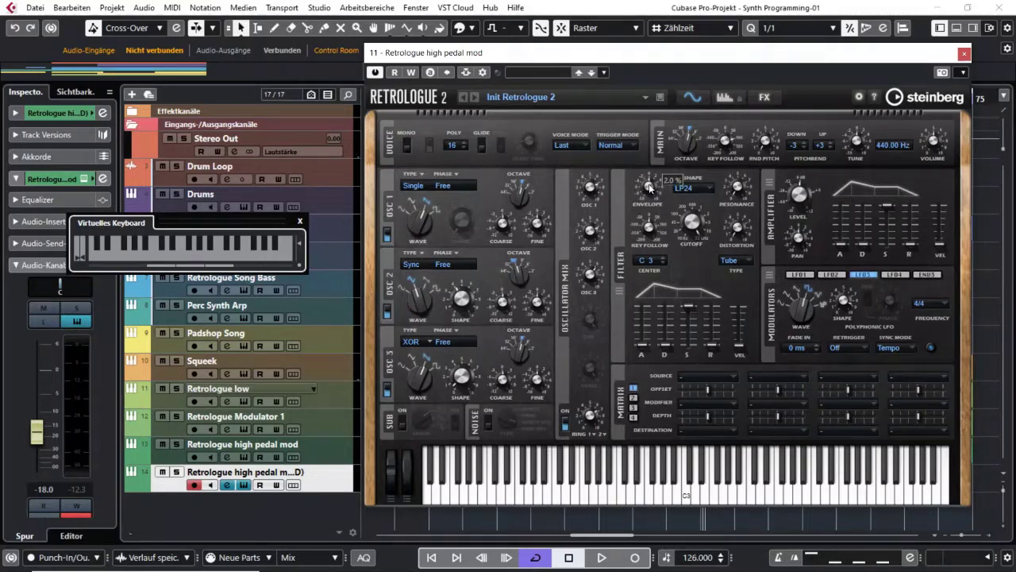
{"action": "left_click_drag", "start_coordinate": [643, 149], "coordinate": [649, 185]}
{"action": "mouse_move", "coordinate": [716, 316]}
{"action": "mouse_move", "coordinate": [649, 188]}
{"action": "mouse_move", "coordinate": [684, 321]}
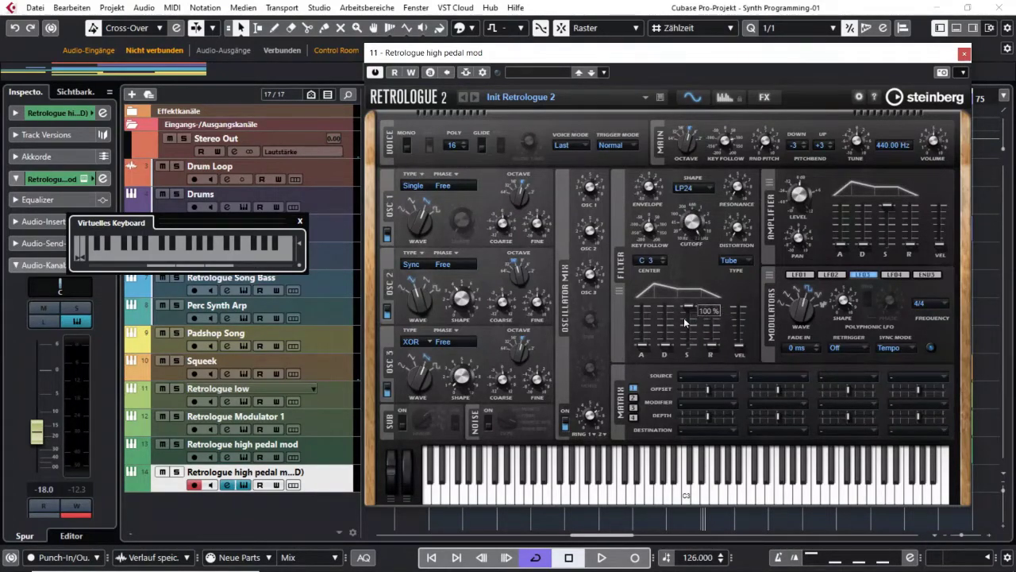
Examine the list of available filter shapes and the filter's cutoff setting.
{"action": "left_click", "coordinate": [708, 192]}
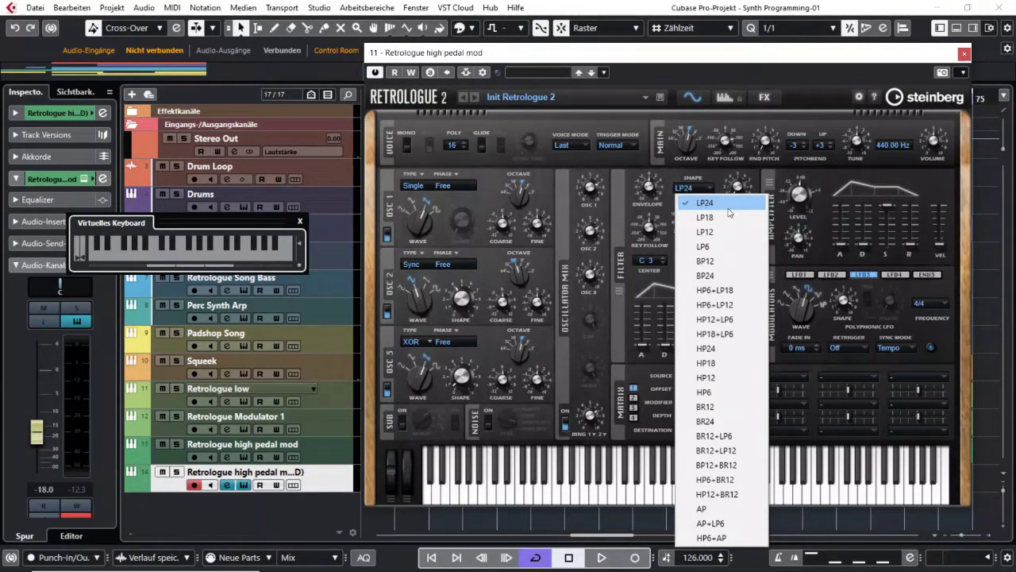
{"action": "left_click", "coordinate": [719, 176]}
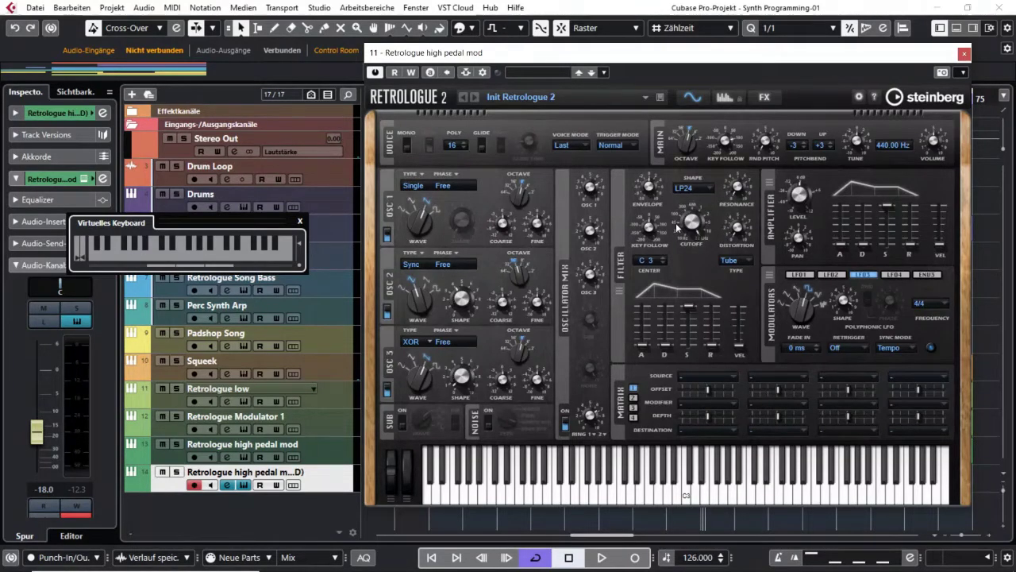
{"action": "mouse_move", "coordinate": [702, 220]}
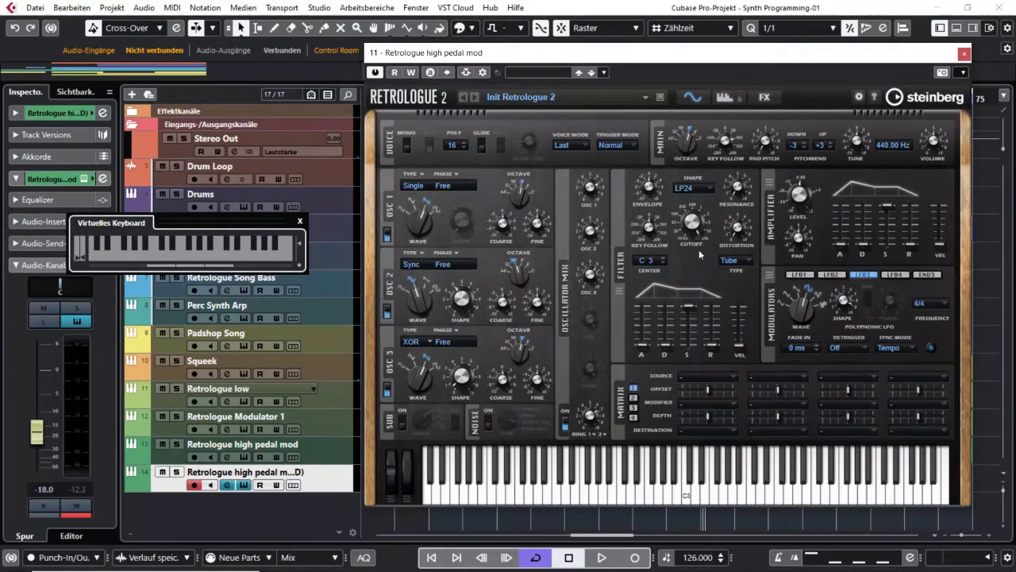
{"action": "mouse_move", "coordinate": [701, 238]}
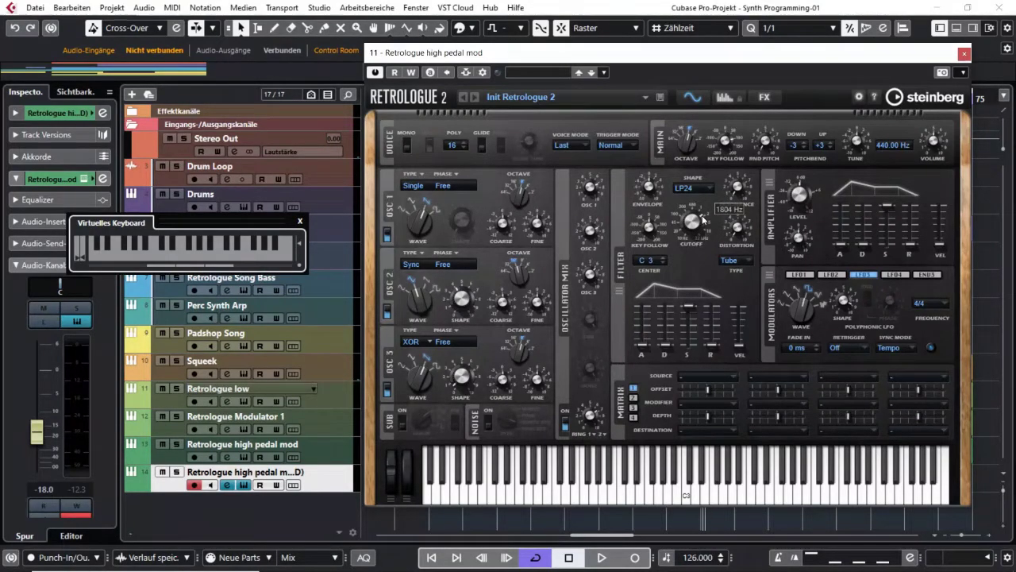
{"action": "left_click", "coordinate": [709, 189]}
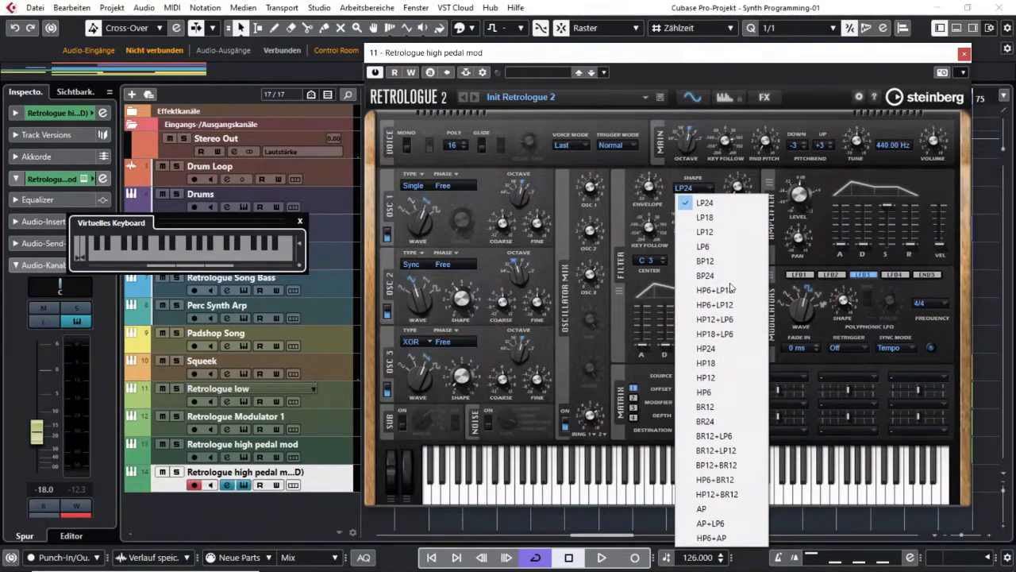
{"action": "left_click", "coordinate": [668, 280]}
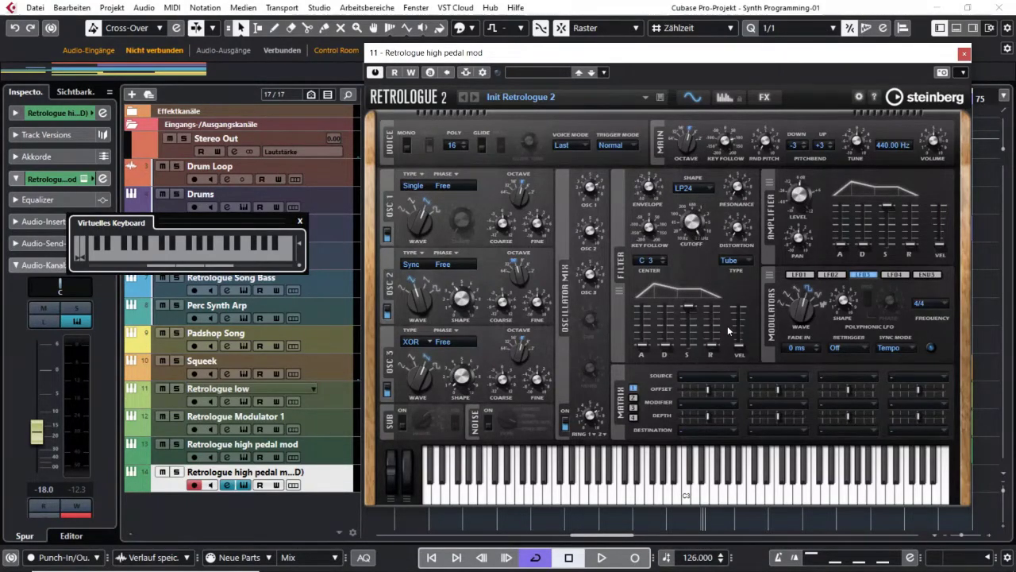
Play repeated test notes while sweeping the filter cutoff down and back up.
{"action": "key", "text": "q"}
{"action": "key", "text": "q"}
{"action": "key", "text": "q"}
{"action": "mouse_move", "coordinate": [701, 241]}
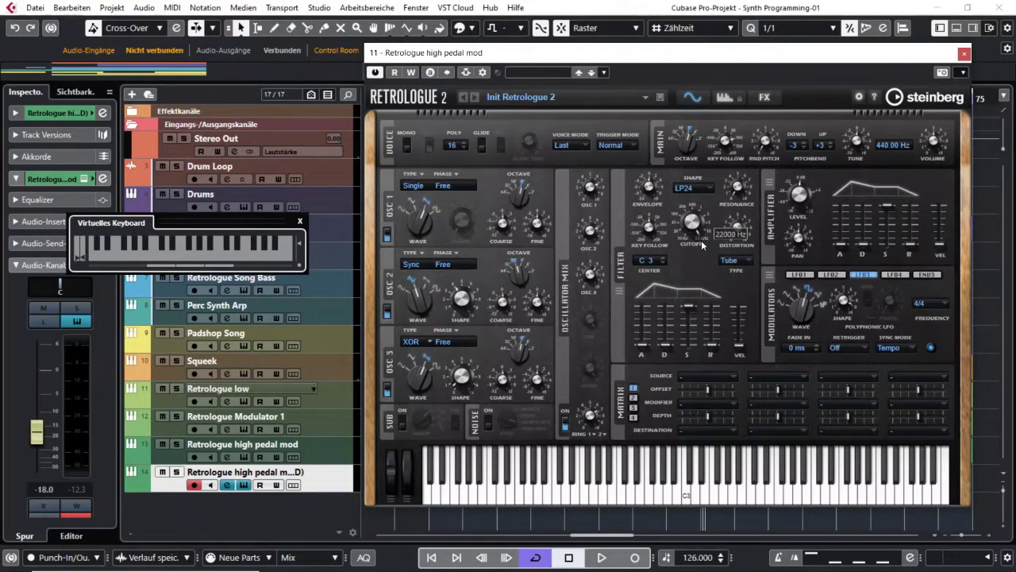
{"action": "left_click_drag", "start_coordinate": [697, 232], "coordinate": [699, 272]}
{"action": "key", "text": "q"}
{"action": "mouse_move", "coordinate": [695, 222]}
{"action": "left_mouse_down"}
{"action": "mouse_move", "coordinate": [704, 311]}
{"action": "mouse_move", "coordinate": [705, 221]}
{"action": "left_mouse_up"}
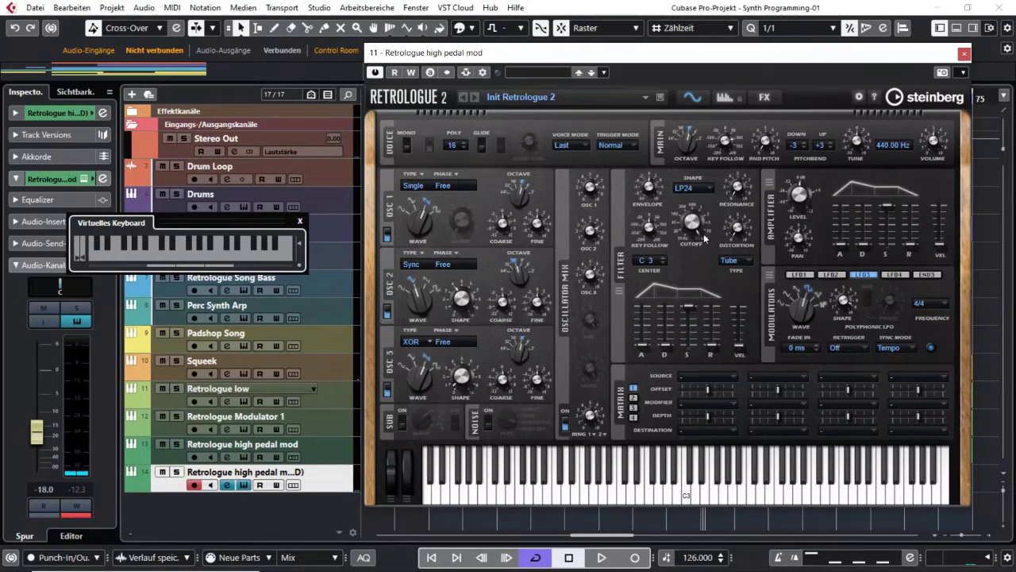
Audition the LP18 filter shape with a test note and return the shape to LP24.
{"action": "left_click", "coordinate": [698, 192]}
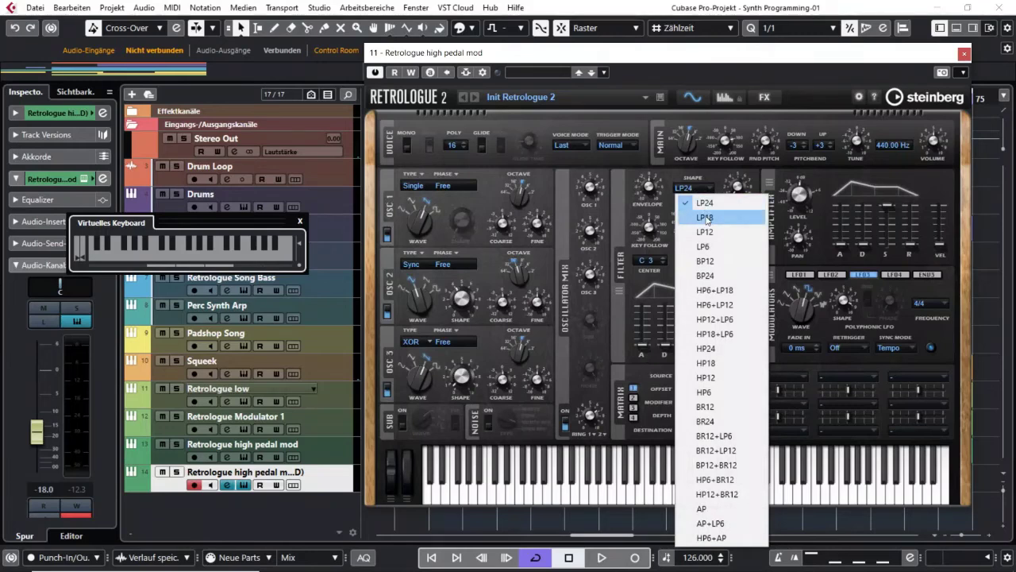
{"action": "left_click", "coordinate": [704, 216]}
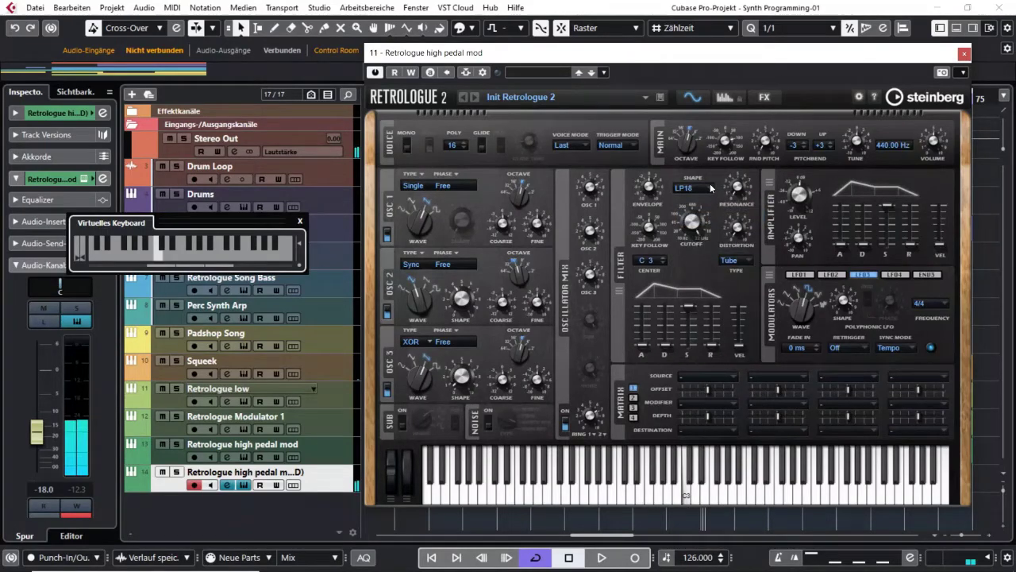
{"action": "left_click", "coordinate": [697, 189]}
{"action": "left_click", "coordinate": [705, 203]}
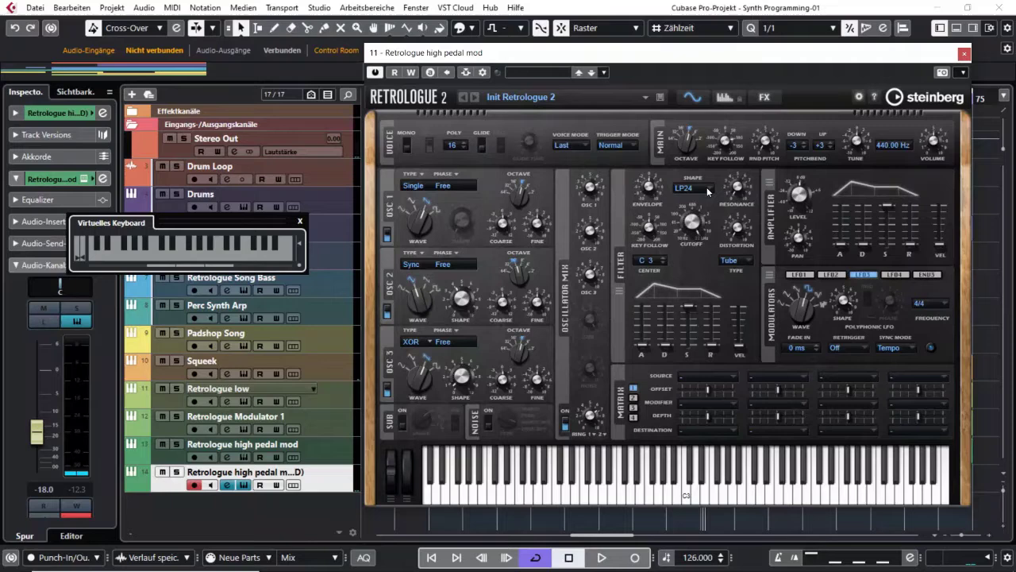
Try the BP24 filter shape with test notes at different pitches and vary the cutoff.
{"action": "left_click", "coordinate": [707, 191]}
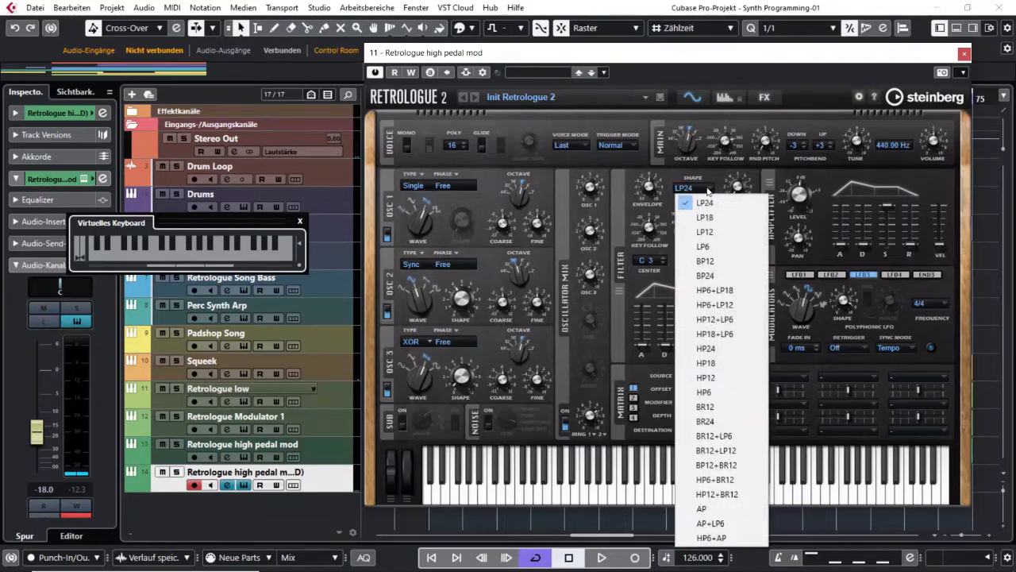
{"action": "left_click", "coordinate": [705, 276]}
{"action": "key", "text": "q"}
{"action": "key", "text": "q"}
{"action": "key", "text": "q"}
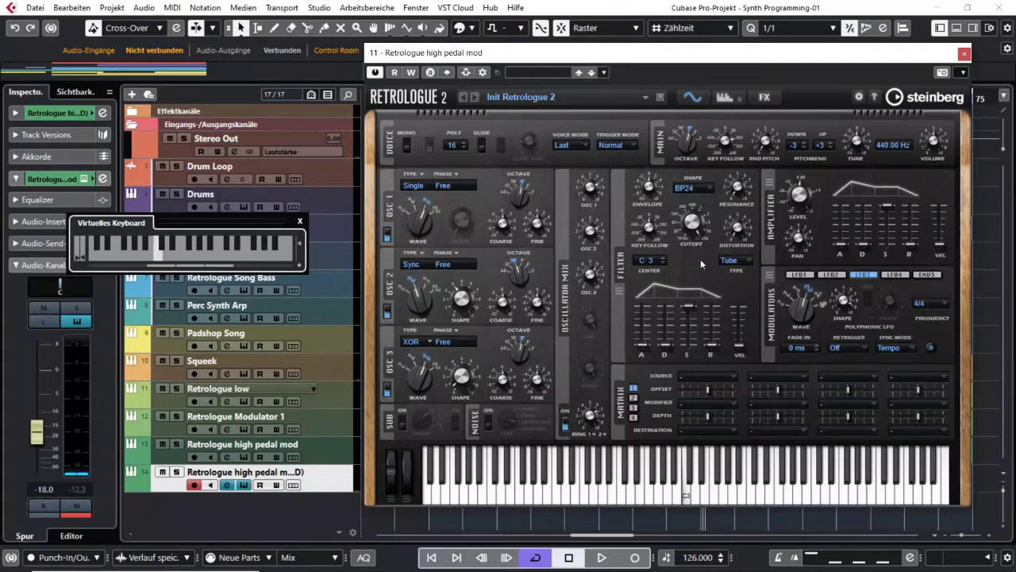
{"action": "key", "text": "y"}
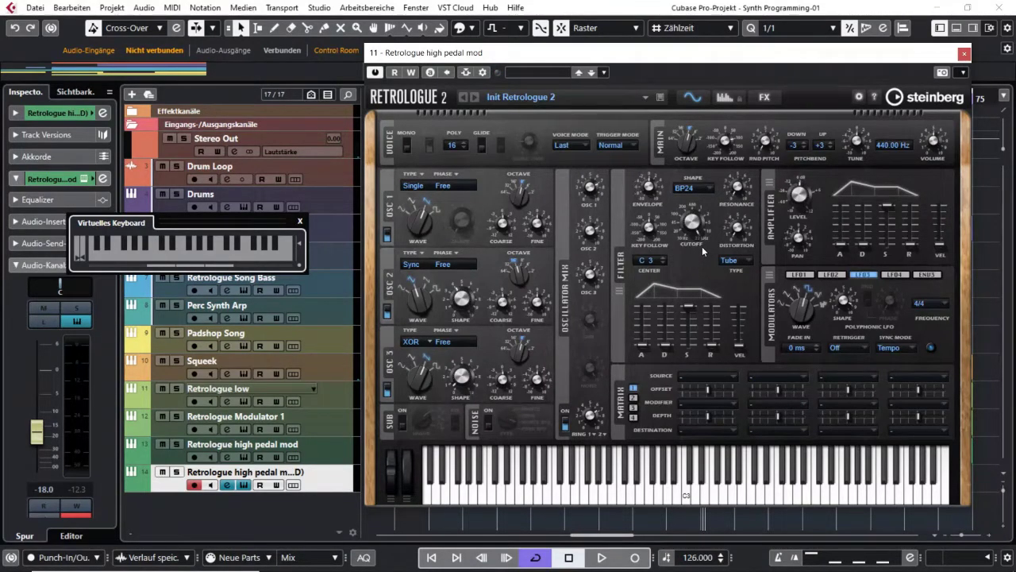
{"action": "key", "text": "y"}
{"action": "key", "text": "y"}
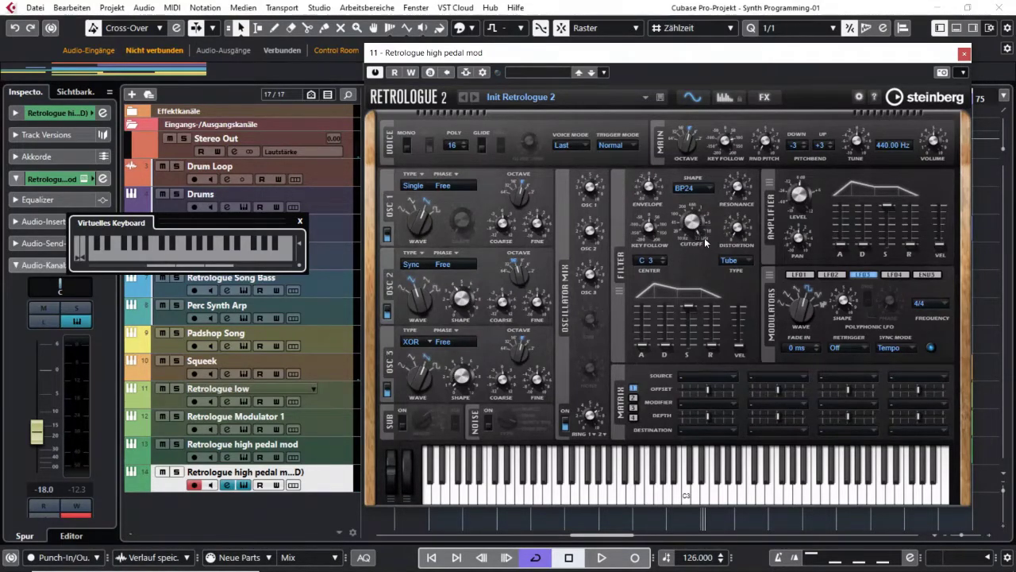
{"action": "mouse_move", "coordinate": [698, 229]}
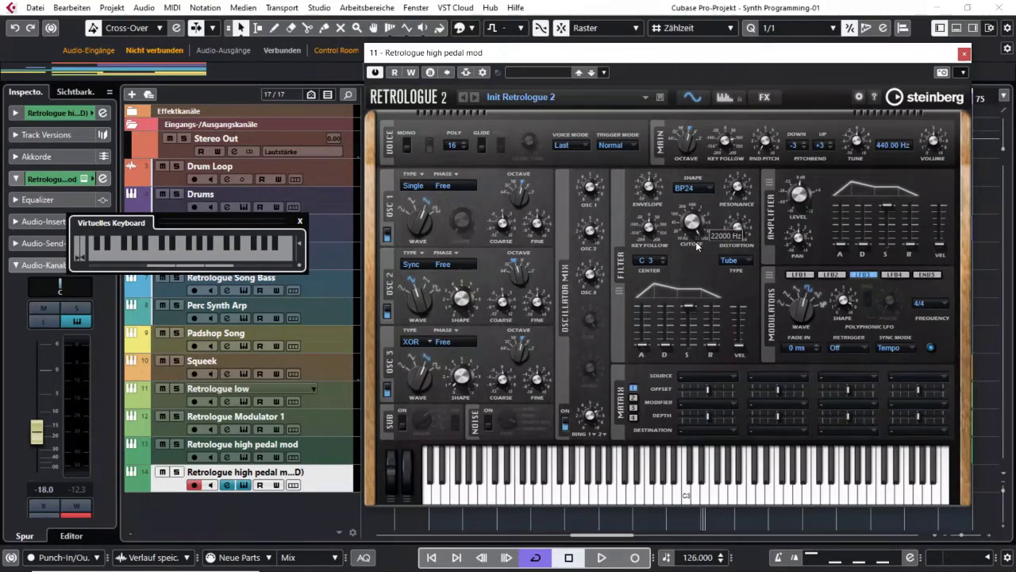
{"action": "mouse_move", "coordinate": [695, 241]}
{"action": "left_mouse_down"}
{"action": "mouse_move", "coordinate": [693, 234]}
{"action": "mouse_move", "coordinate": [694, 299]}
{"action": "mouse_move", "coordinate": [688, 267]}
{"action": "mouse_move", "coordinate": [697, 282]}
{"action": "mouse_move", "coordinate": [698, 246]}
{"action": "left_mouse_up"}
Try a higher filter distortion amount and view the available distortion types.
{"action": "mouse_move", "coordinate": [702, 218]}
{"action": "left_click_drag", "start_coordinate": [737, 230], "coordinate": [738, 202]}
{"action": "left_click", "coordinate": [743, 262]}
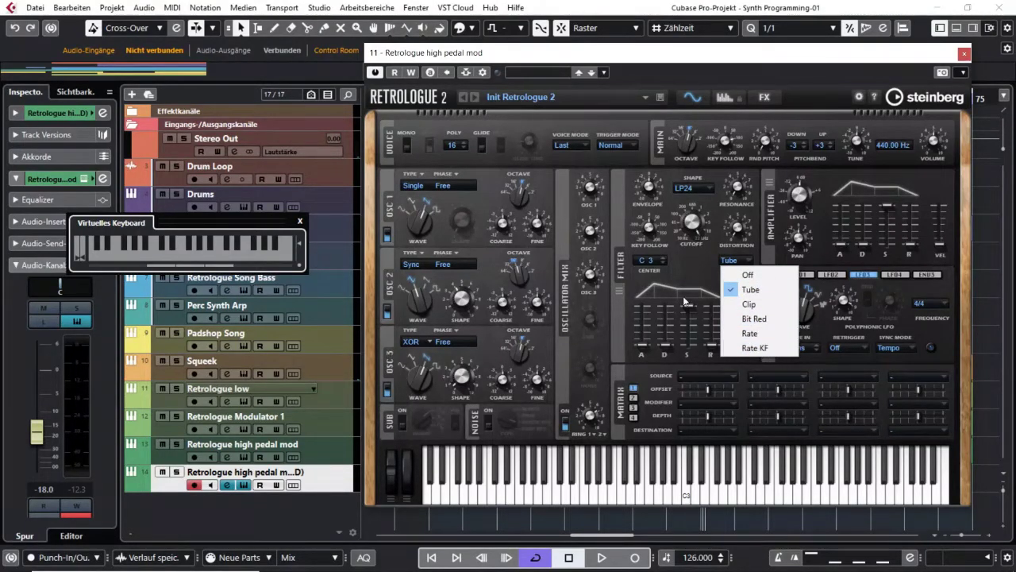
{"action": "left_click", "coordinate": [684, 269]}
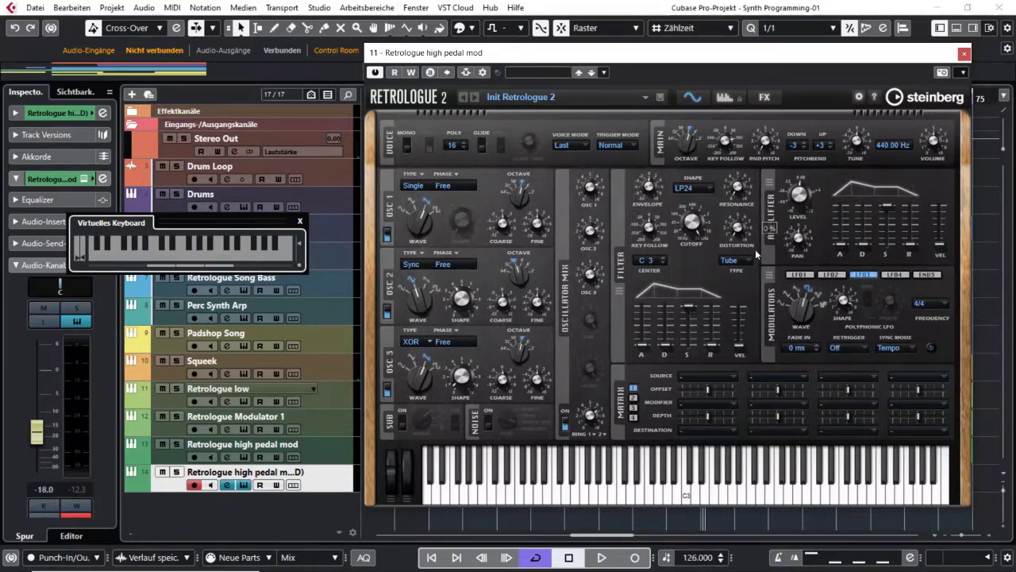
Audition a higher filter resonance with a test note and try the BP24 filter shape.
{"action": "mouse_move", "coordinate": [658, 229]}
{"action": "mouse_move", "coordinate": [724, 139]}
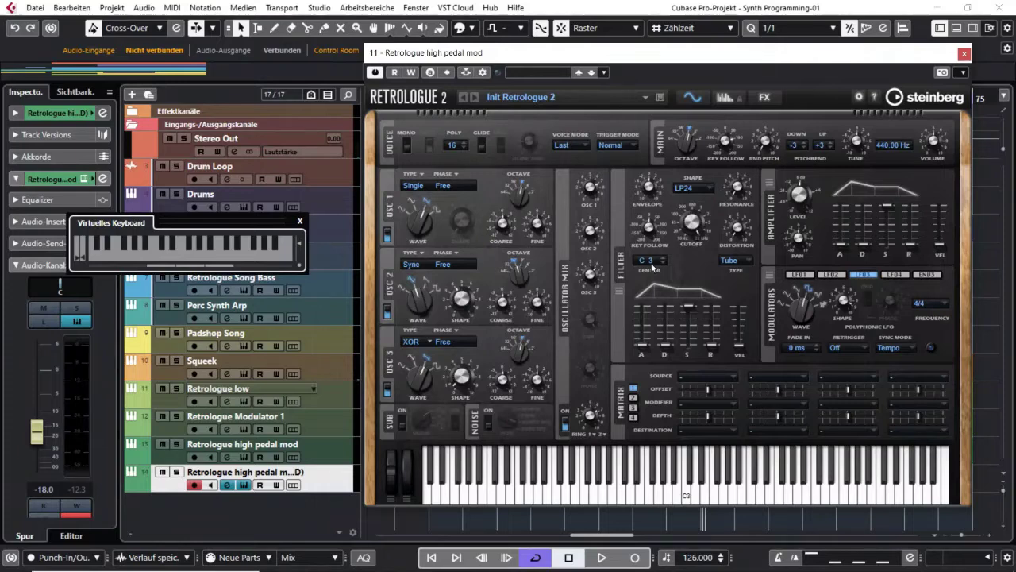
{"action": "mouse_move", "coordinate": [745, 188]}
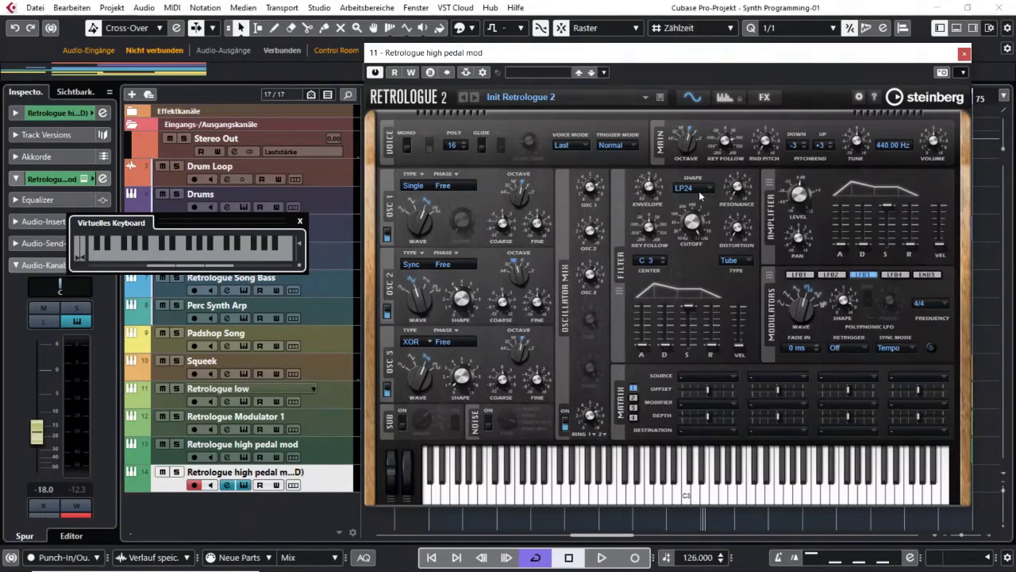
{"action": "mouse_move", "coordinate": [730, 197]}
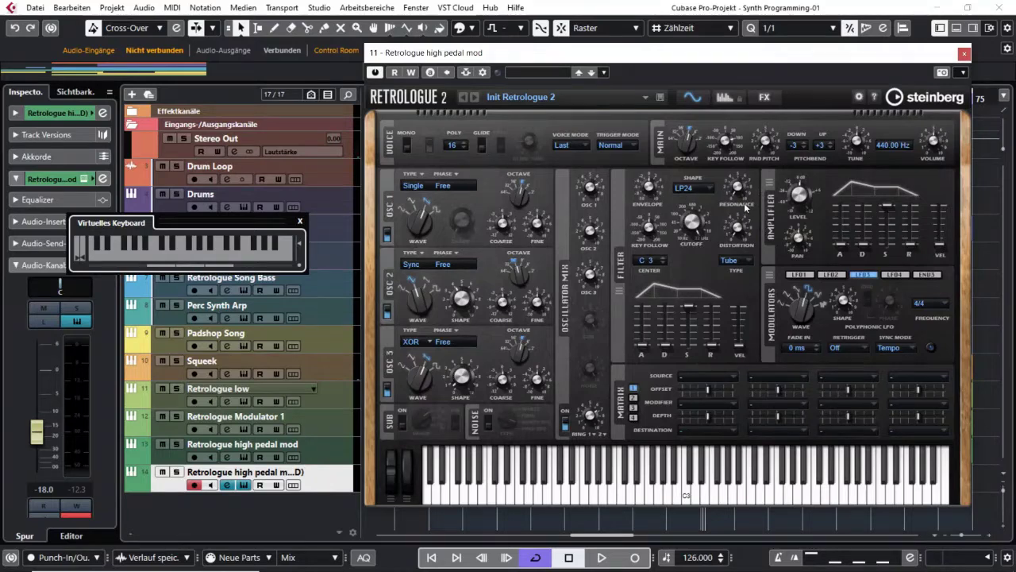
{"action": "key", "text": "q"}
{"action": "left_click_drag", "start_coordinate": [744, 196], "coordinate": [744, 131]}
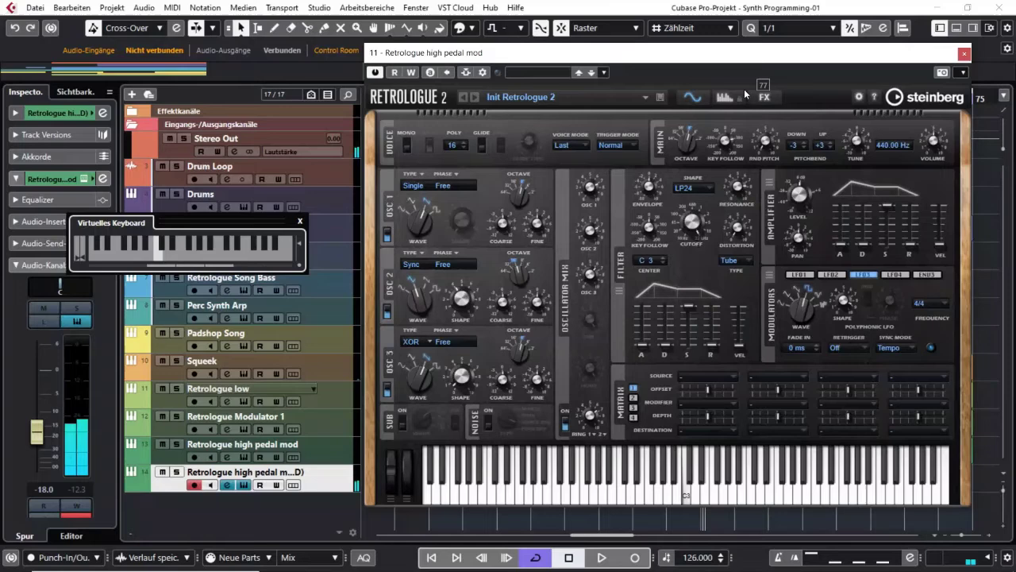
{"action": "left_click", "coordinate": [712, 192]}
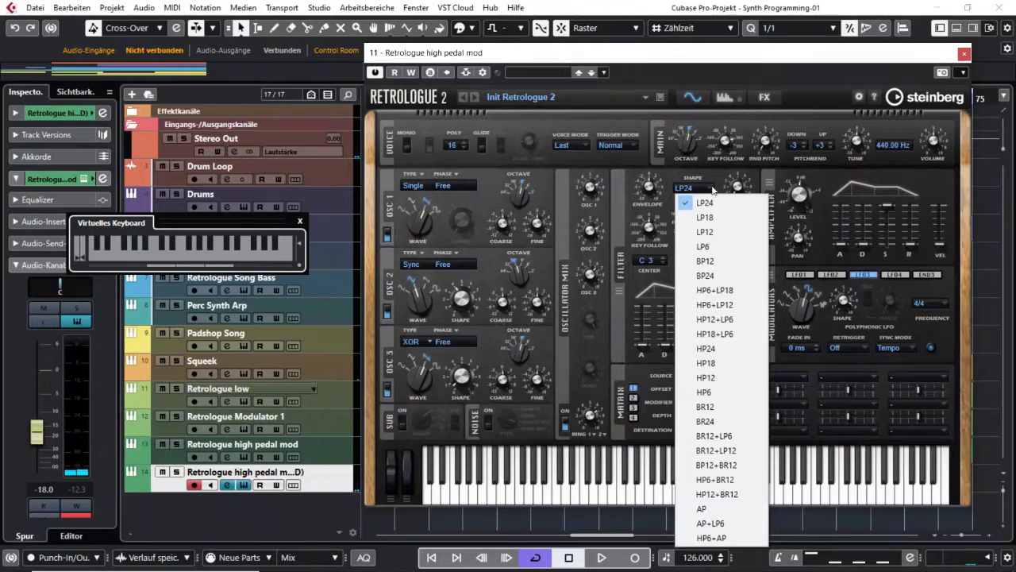
{"action": "left_click", "coordinate": [712, 275]}
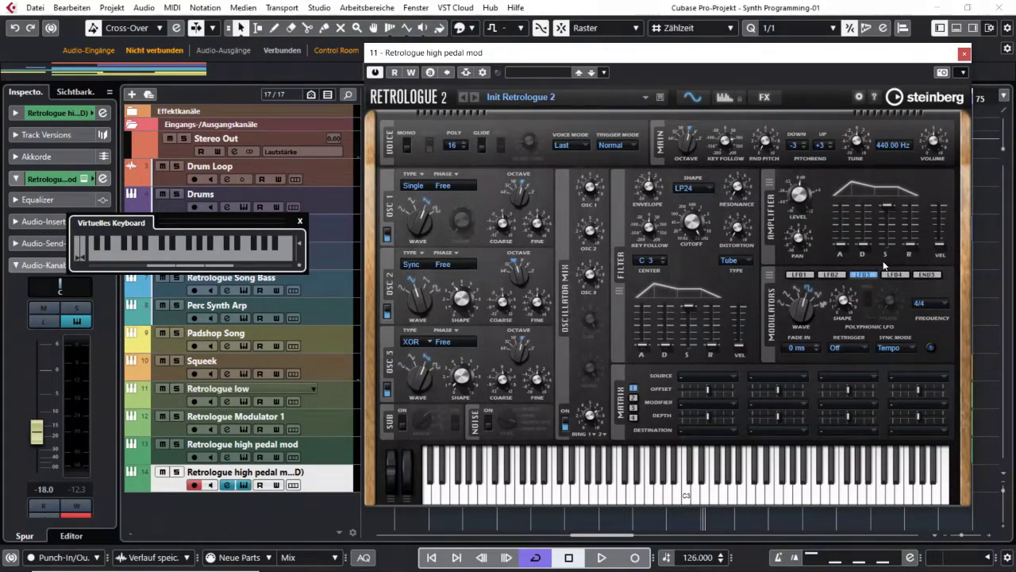
Examine the filter envelope's sliders, move its attack to the minimum and play the C3 test note.
{"action": "mouse_move", "coordinate": [880, 254]}
{"action": "mouse_move", "coordinate": [687, 343]}
{"action": "mouse_move", "coordinate": [714, 310]}
{"action": "mouse_move", "coordinate": [672, 305]}
{"action": "mouse_move", "coordinate": [691, 223]}
{"action": "mouse_move", "coordinate": [650, 193]}
{"action": "mouse_move", "coordinate": [643, 346]}
{"action": "left_mouse_down"}
{"action": "mouse_move", "coordinate": [644, 320]}
{"action": "mouse_move", "coordinate": [646, 350]}
{"action": "left_mouse_up"}
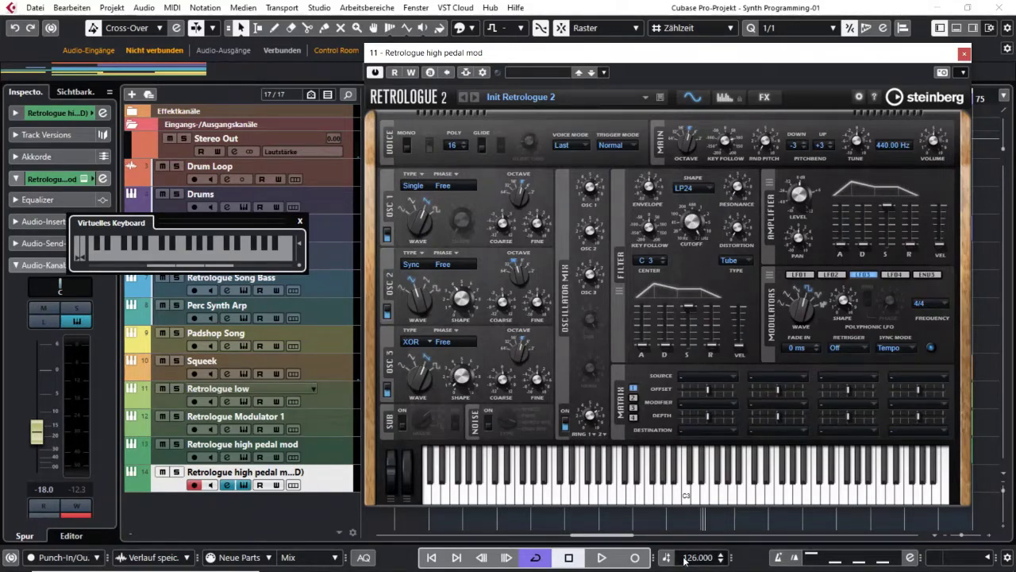
{"action": "left_click", "coordinate": [687, 496]}
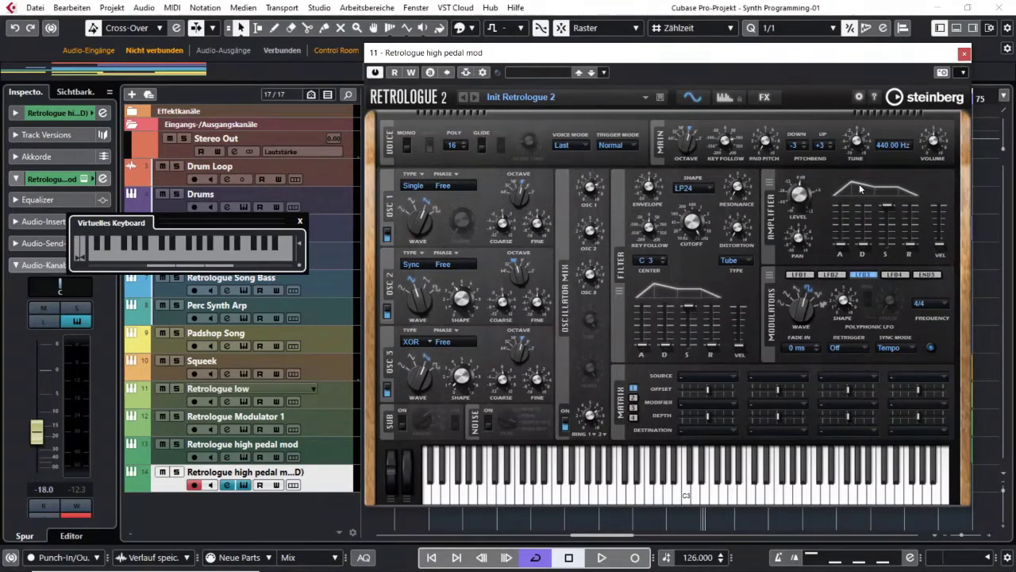
Examine the amplifier envelope's sliders, move its attack to the minimum and play test notes.
{"action": "mouse_move", "coordinate": [860, 247]}
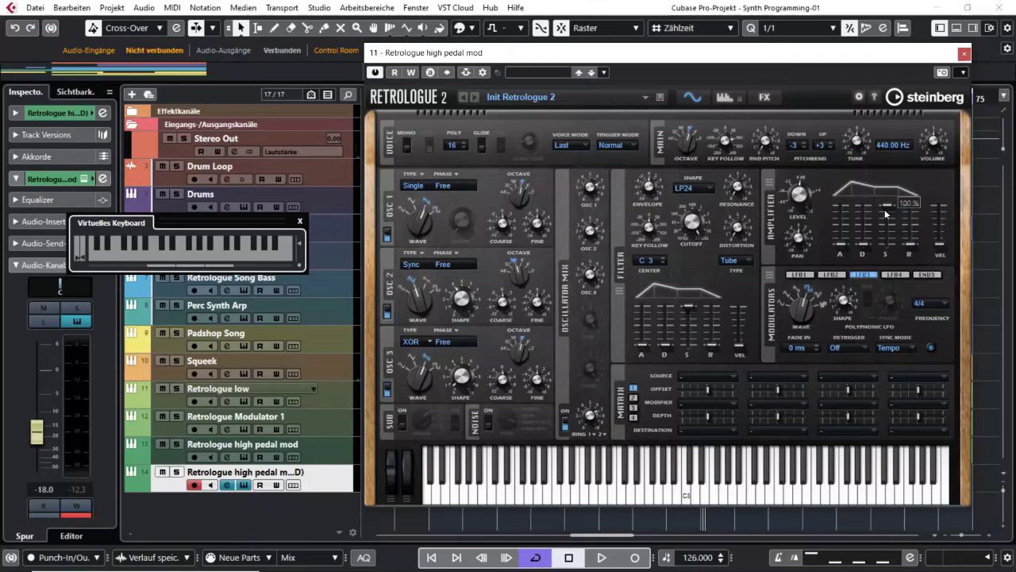
{"action": "mouse_move", "coordinate": [890, 210]}
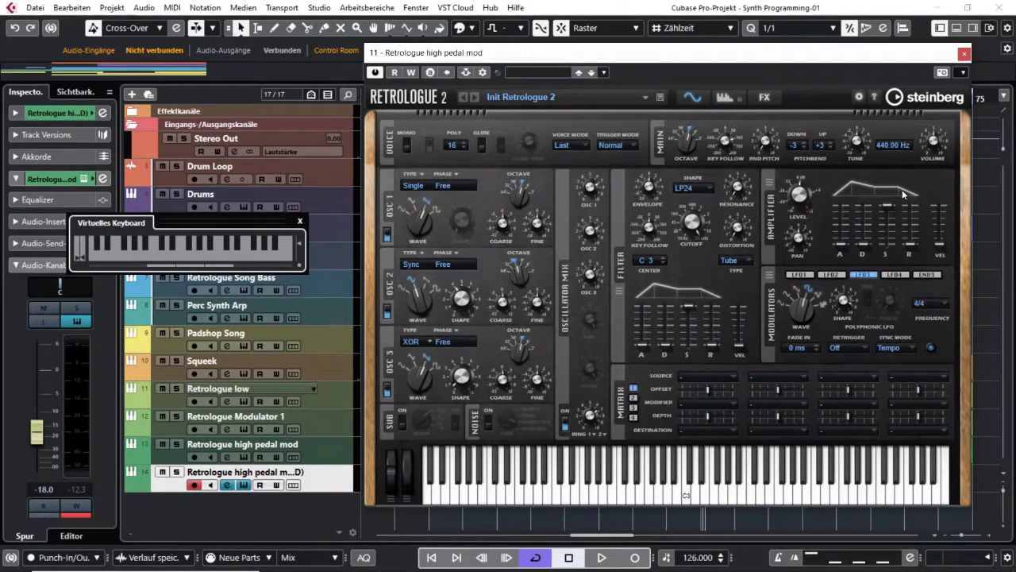
{"action": "mouse_move", "coordinate": [911, 246]}
{"action": "mouse_move", "coordinate": [841, 246]}
{"action": "mouse_move", "coordinate": [841, 249]}
{"action": "left_mouse_down"}
{"action": "mouse_move", "coordinate": [842, 212]}
{"action": "mouse_move", "coordinate": [844, 253]}
{"action": "left_mouse_up"}
{"action": "key", "text": "q"}
{"action": "key", "text": "q"}
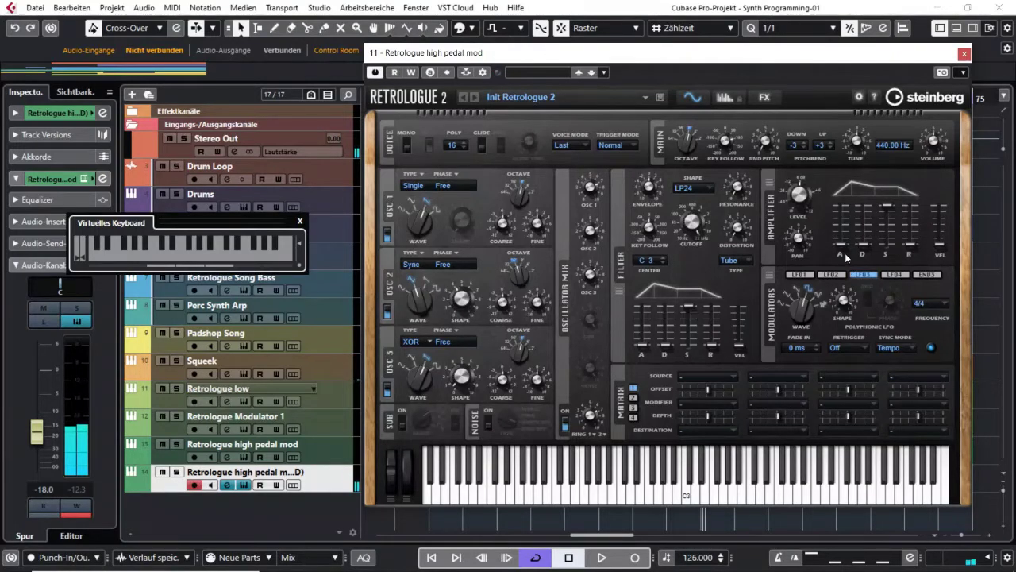
Raise the amplifier envelope's attack partway and play repeated test notes on two different keys.
{"action": "left_click_drag", "start_coordinate": [841, 245], "coordinate": [843, 233]}
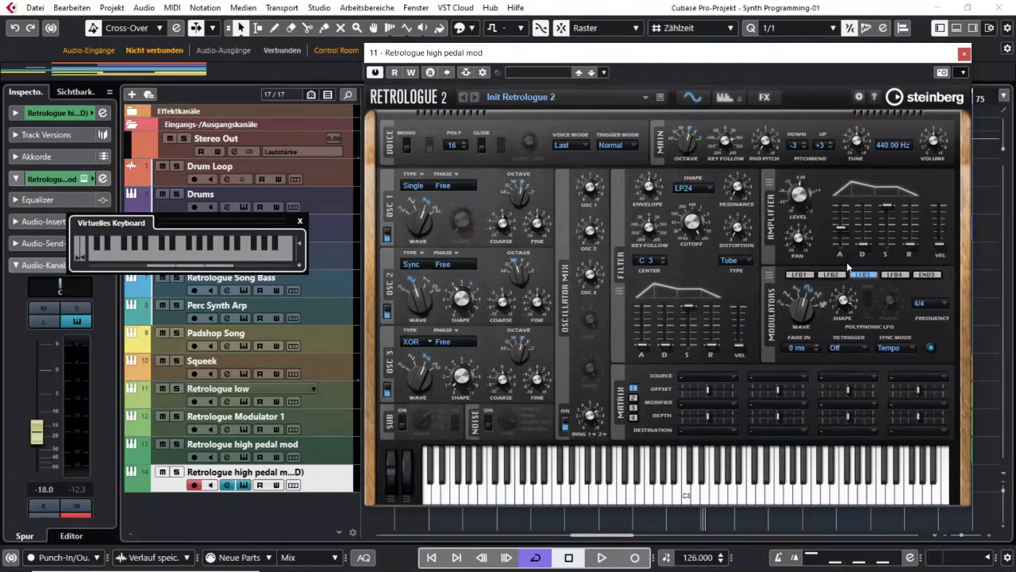
{"action": "key", "text": "q"}
{"action": "key", "text": "q"}
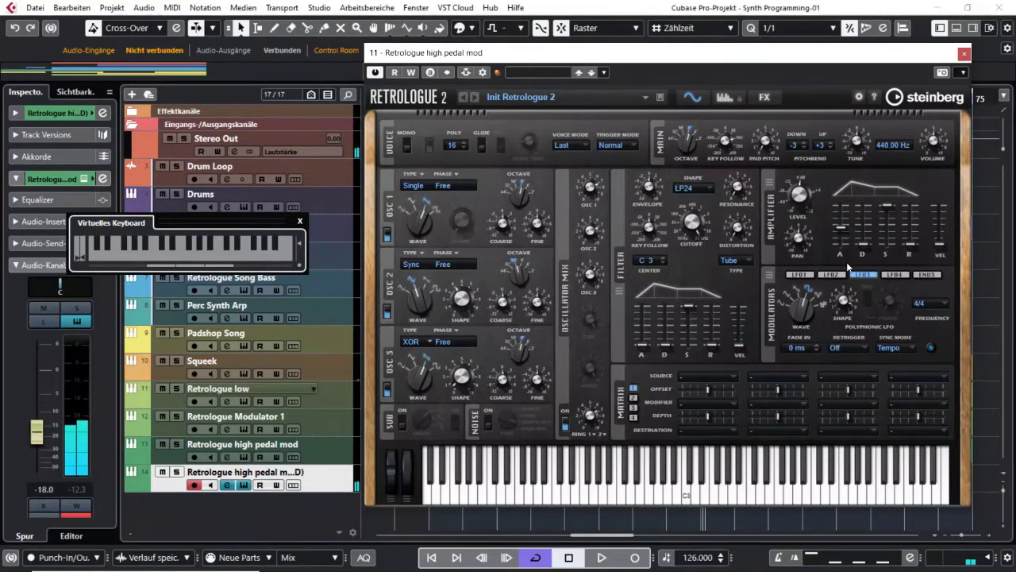
{"action": "key", "text": "y"}
{"action": "key", "text": "y"}
{"action": "key", "text": "y"}
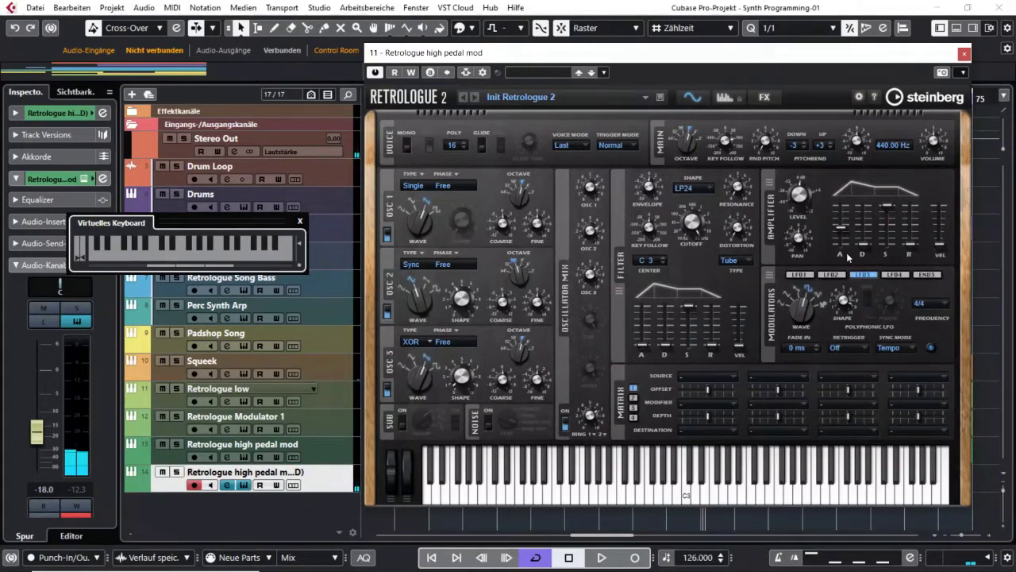
Lower the amplifier envelope's attack to a shorter time and play repeated C3 test notes.
{"action": "left_click_drag", "start_coordinate": [840, 228], "coordinate": [843, 240]}
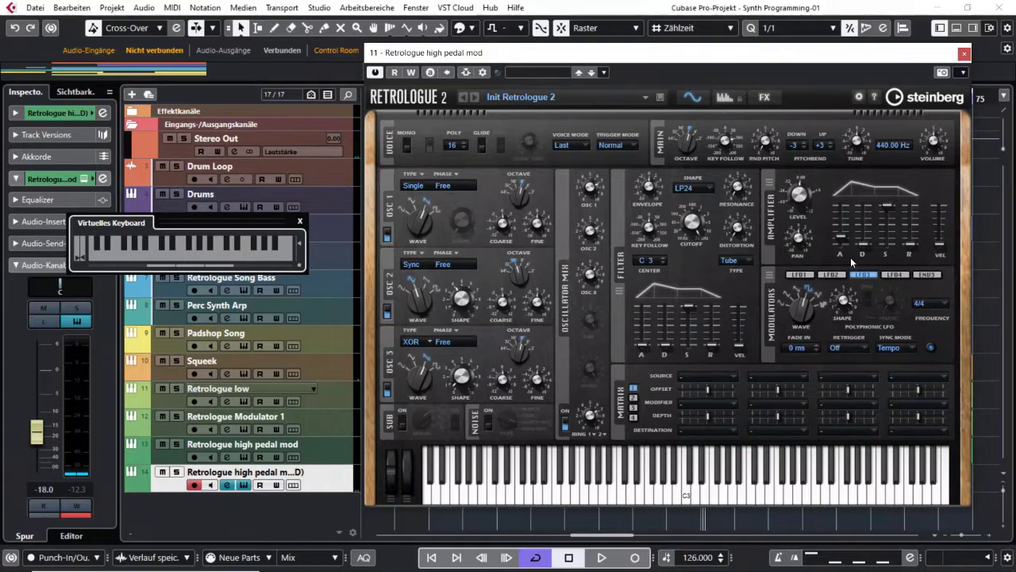
{"action": "key", "text": "q"}
{"action": "key", "text": "q"}
{"action": "key", "text": "q"}
{"action": "key", "text": "q"}
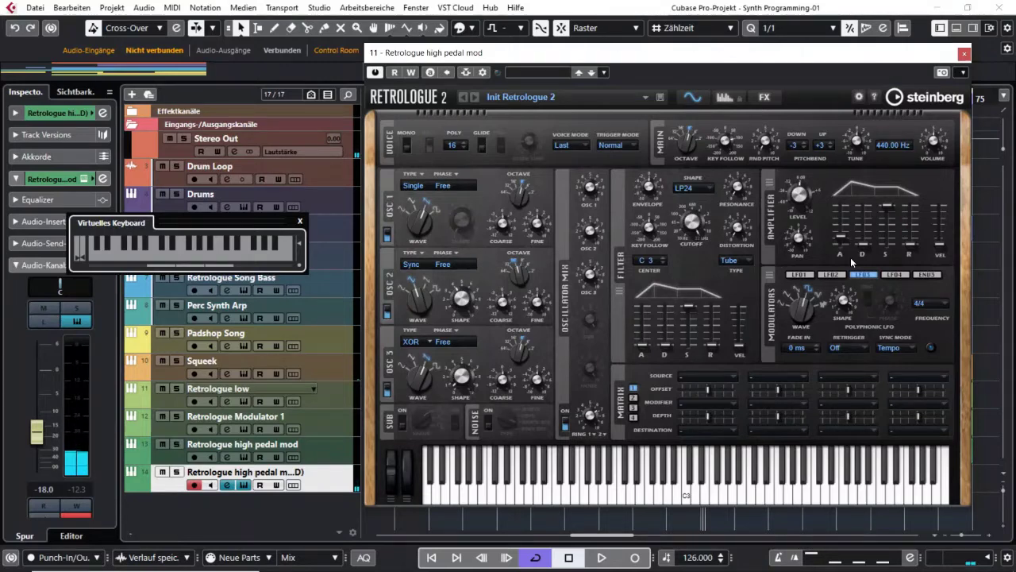
Raise the amplifier envelope's attack to a longer time and play a C3 test note.
{"action": "mouse_move", "coordinate": [844, 239]}
{"action": "left_click_drag", "start_coordinate": [846, 243], "coordinate": [843, 218]}
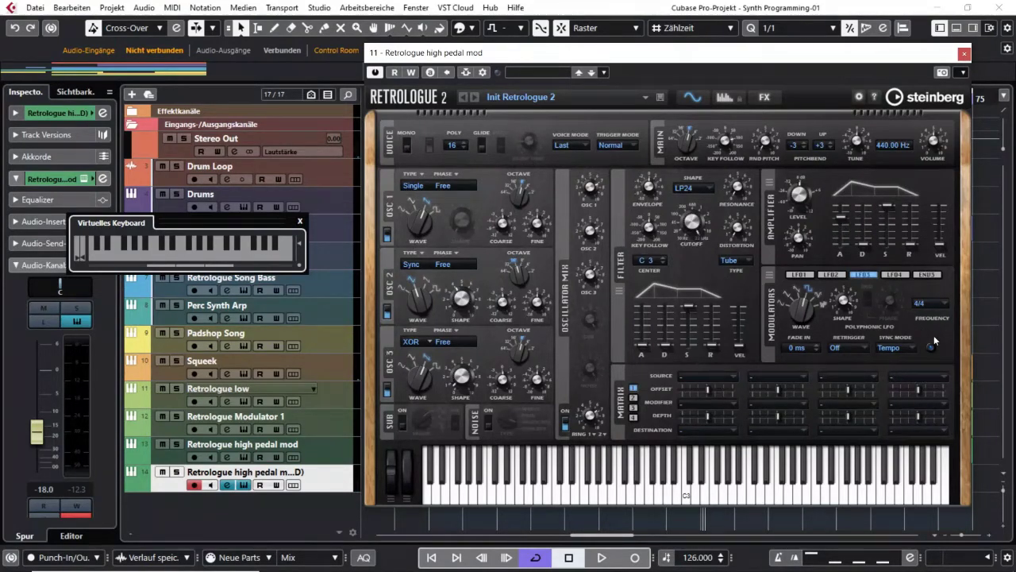
{"action": "key", "text": "q"}
Set the amplifier envelope's decay to 505 ms with sustain at the minimum and play repeated C3 test notes.
{"action": "left_click_drag", "start_coordinate": [867, 244], "coordinate": [869, 226]}
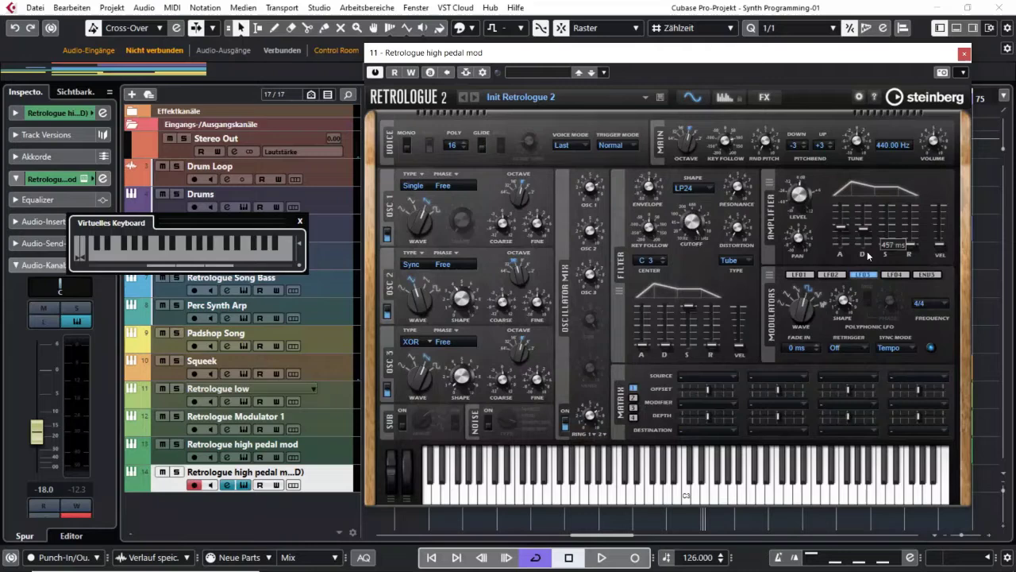
{"action": "left_click_drag", "start_coordinate": [841, 227], "coordinate": [843, 229]}
{"action": "mouse_move", "coordinate": [863, 229]}
{"action": "left_click_drag", "start_coordinate": [861, 230], "coordinate": [866, 229]}
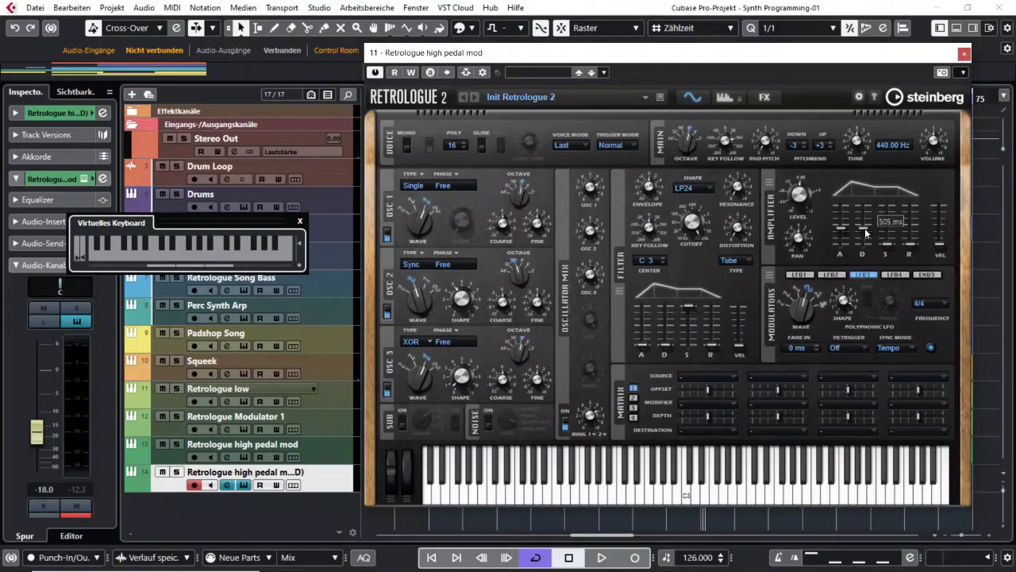
{"action": "mouse_move", "coordinate": [853, 302]}
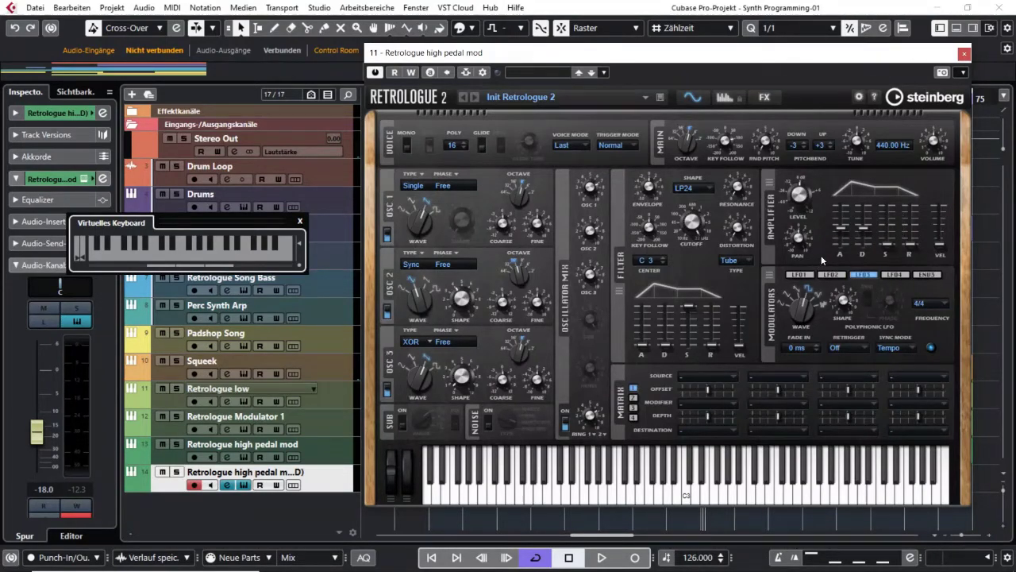
{"action": "key", "text": "q"}
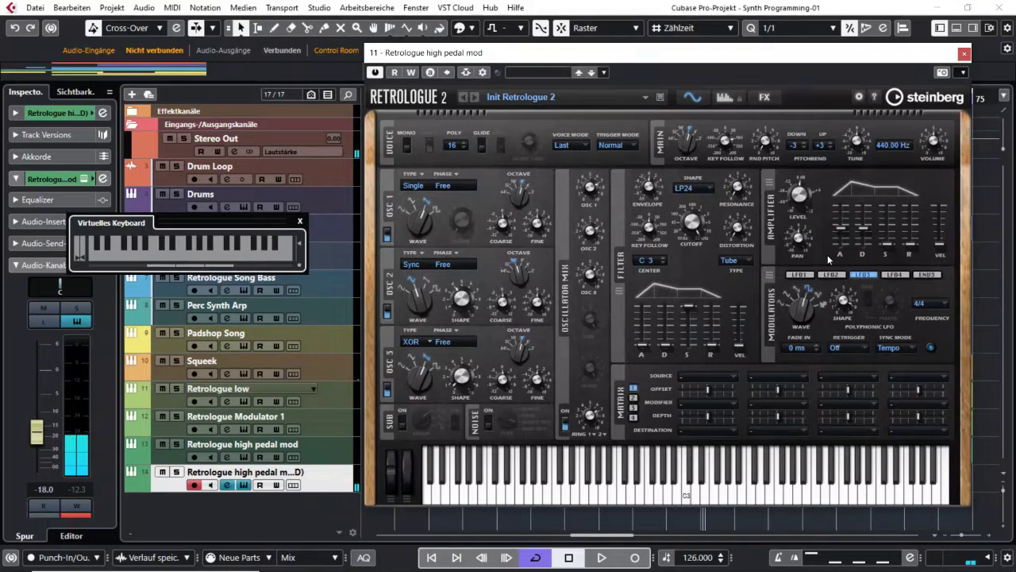
{"action": "key", "text": "q"}
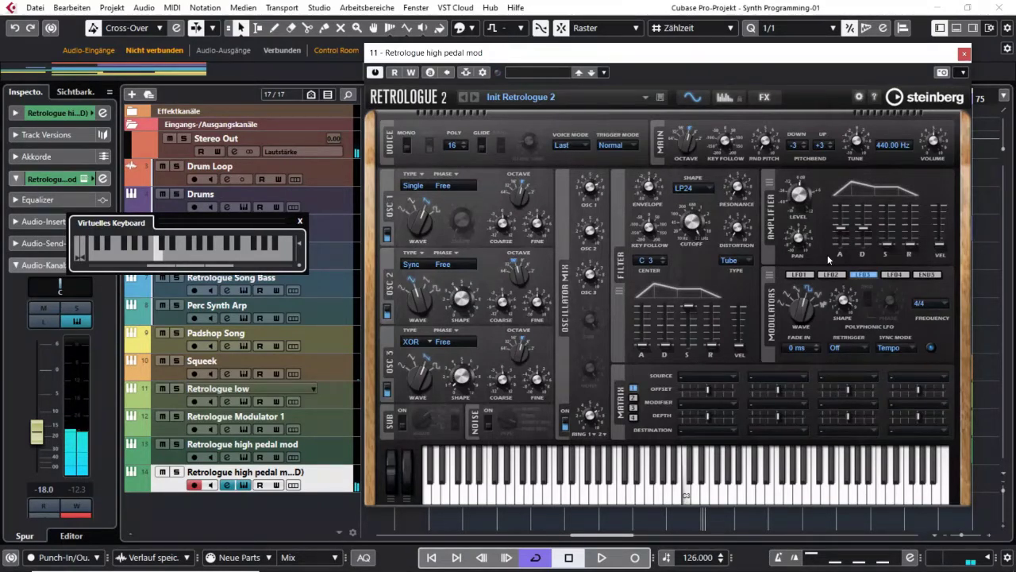
{"action": "key", "text": "q"}
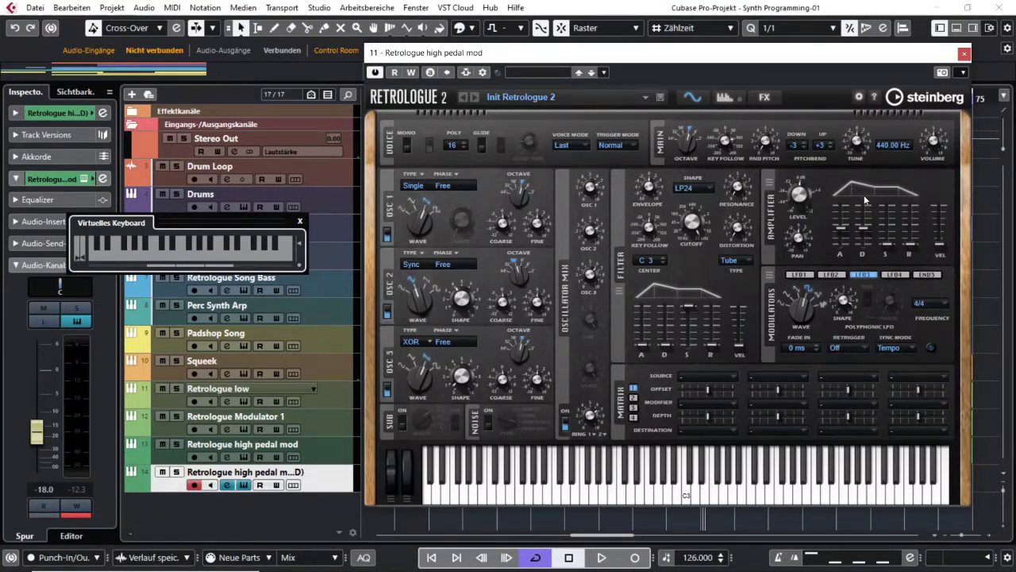
Shorten the amplifier envelope's decay to 122 ms and play C3 test notes.
{"action": "mouse_move", "coordinate": [869, 229]}
{"action": "left_click_drag", "start_coordinate": [865, 229], "coordinate": [872, 250]}
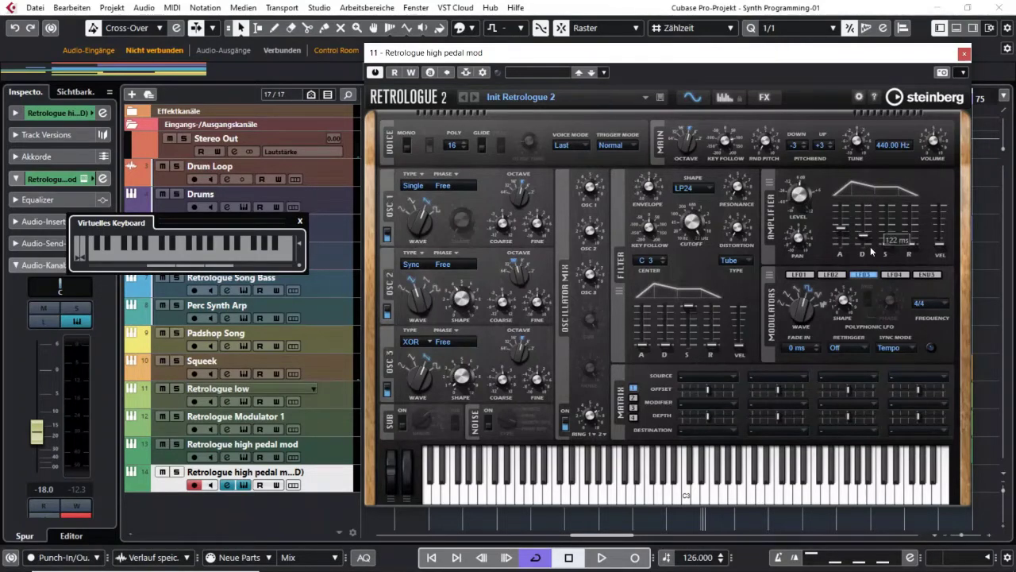
{"action": "key", "text": "q"}
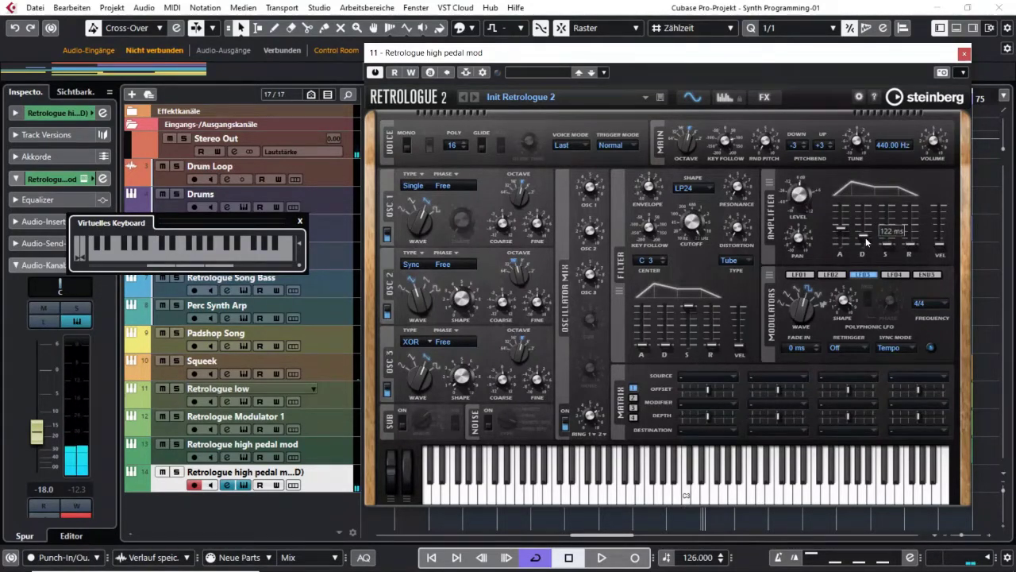
{"action": "key", "text": "y"}
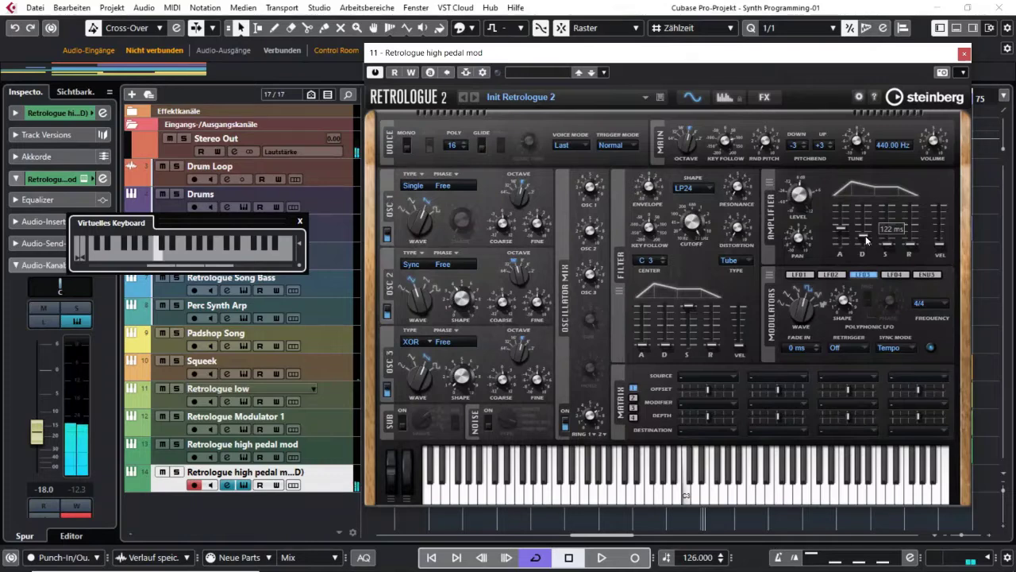
Lengthen the amplifier envelope's decay in stages, playing C3 test notes between the changes.
{"action": "left_click_drag", "start_coordinate": [840, 228], "coordinate": [832, 204]}
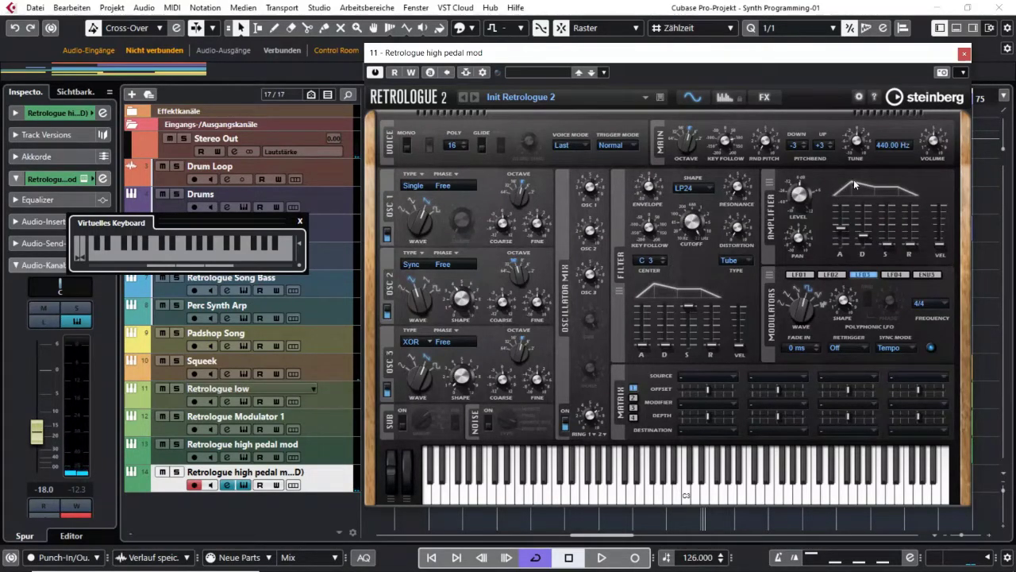
{"action": "mouse_move", "coordinate": [866, 208]}
{"action": "key", "text": "q"}
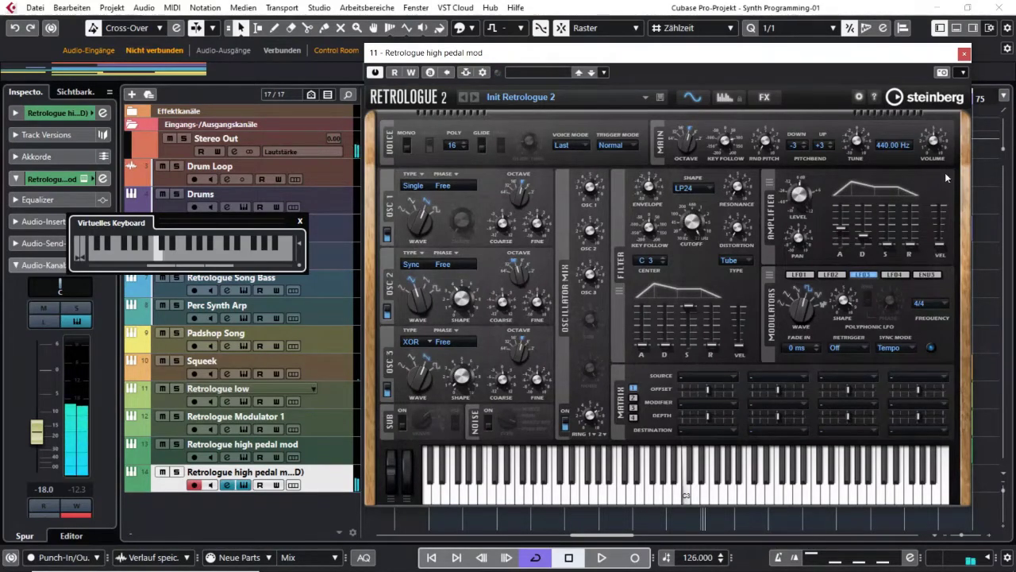
{"action": "left_click_drag", "start_coordinate": [863, 235], "coordinate": [863, 219]}
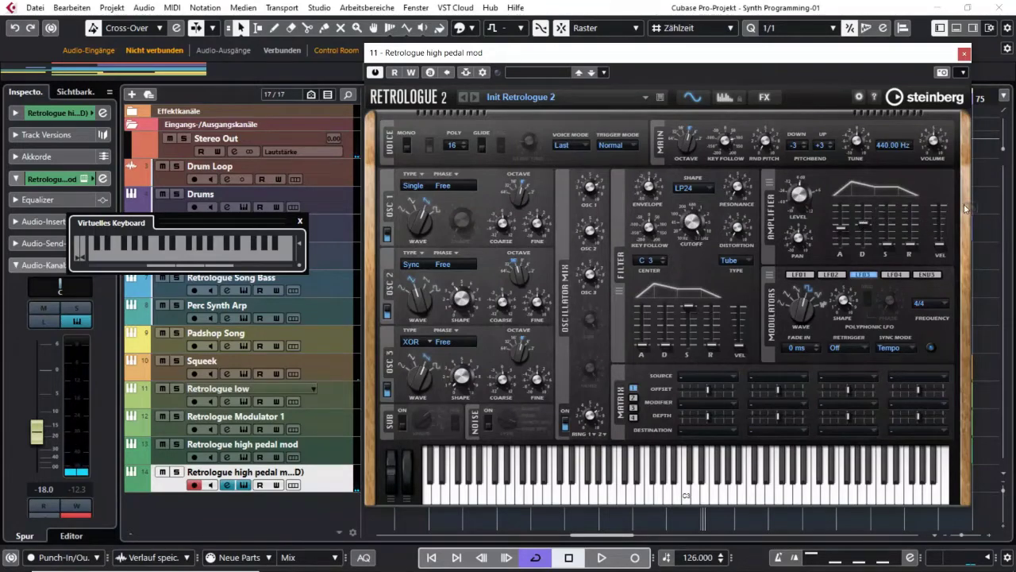
{"action": "key", "text": "y"}
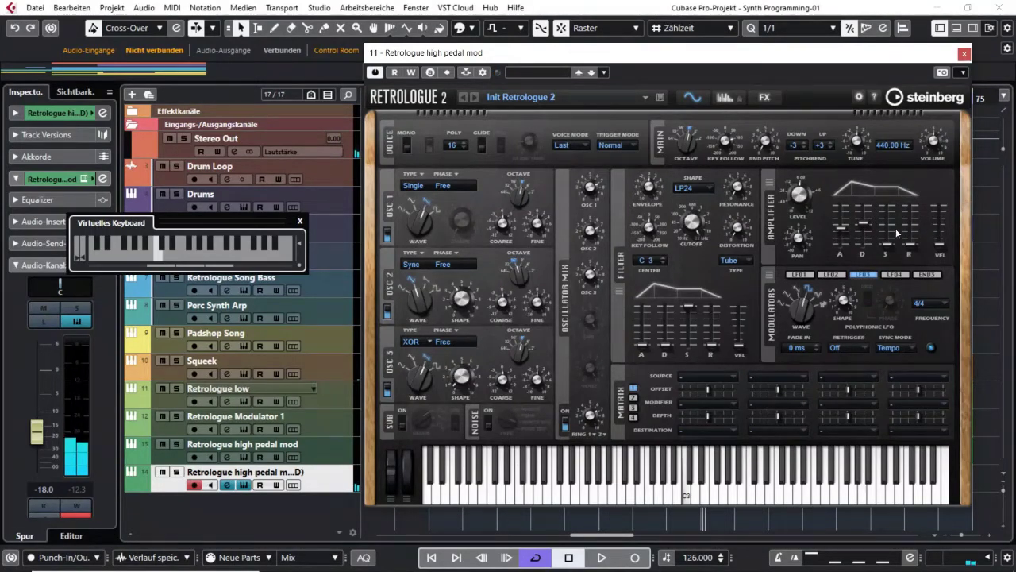
{"action": "mouse_move", "coordinate": [859, 229]}
{"action": "key", "text": "y"}
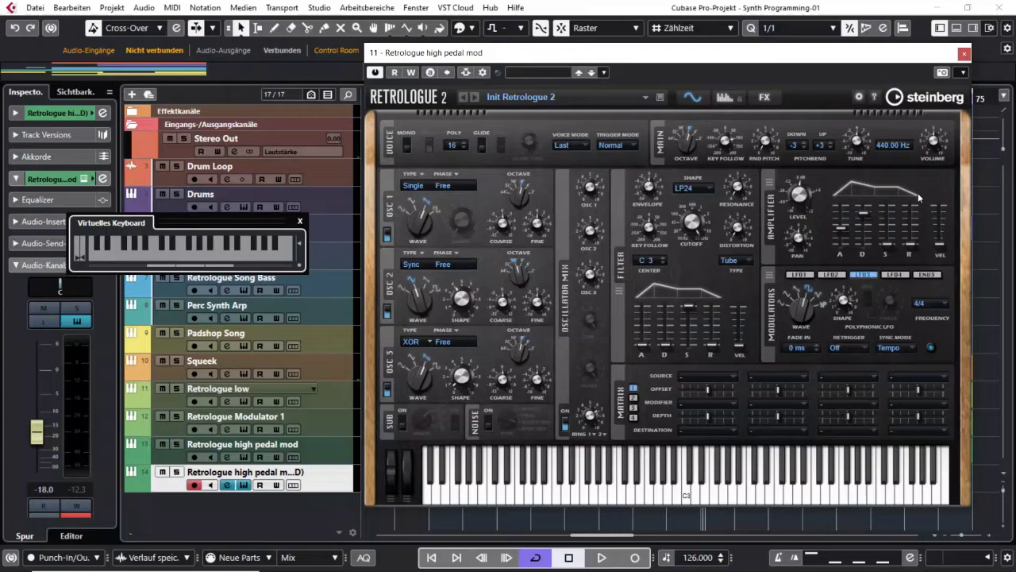
Move the amplifier envelope's attack and decay to the minimum and play test notes.
{"action": "left_click_drag", "start_coordinate": [842, 230], "coordinate": [842, 258]}
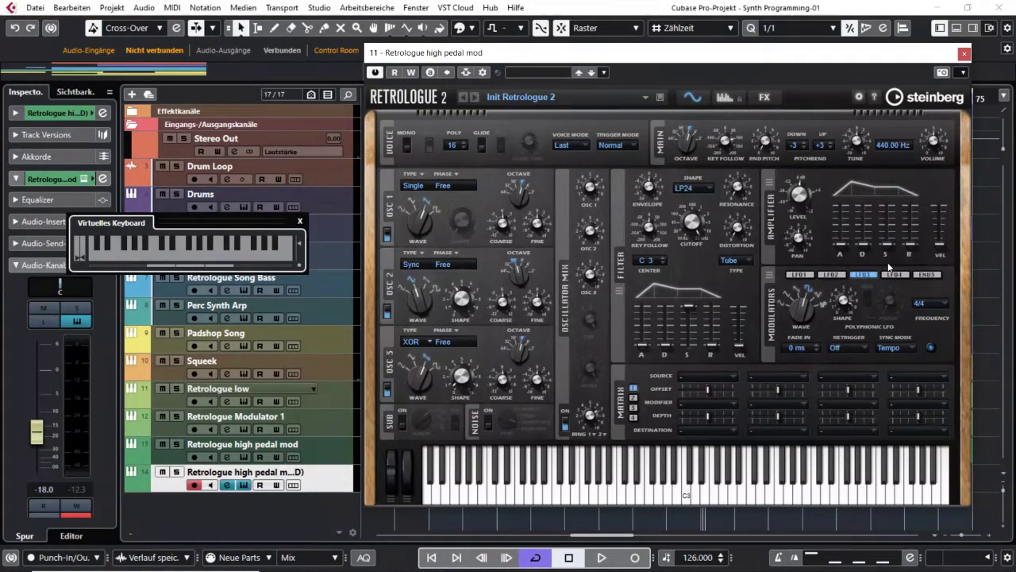
{"action": "key", "text": "q"}
{"action": "key", "text": "q"}
Raise the amplifier envelope's sustain to 100 % and play a C3 test note.
{"action": "mouse_move", "coordinate": [890, 244]}
{"action": "left_click_drag", "start_coordinate": [891, 210], "coordinate": [890, 194]}
{"action": "mouse_move", "coordinate": [837, 251]}
{"action": "mouse_move", "coordinate": [913, 249]}
{"action": "mouse_move", "coordinate": [886, 210]}
{"action": "key", "text": "q"}
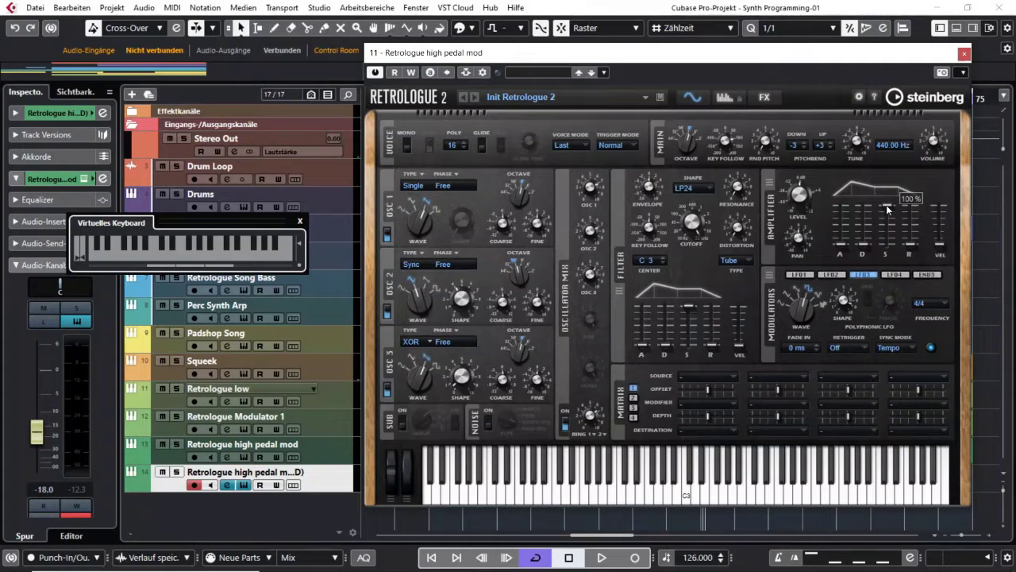
{"action": "mouse_move", "coordinate": [887, 210]}
{"action": "left_mouse_down"}
{"action": "mouse_move", "coordinate": [895, 234]}
{"action": "mouse_move", "coordinate": [895, 196]}
{"action": "left_mouse_up"}
{"action": "mouse_move", "coordinate": [888, 209]}
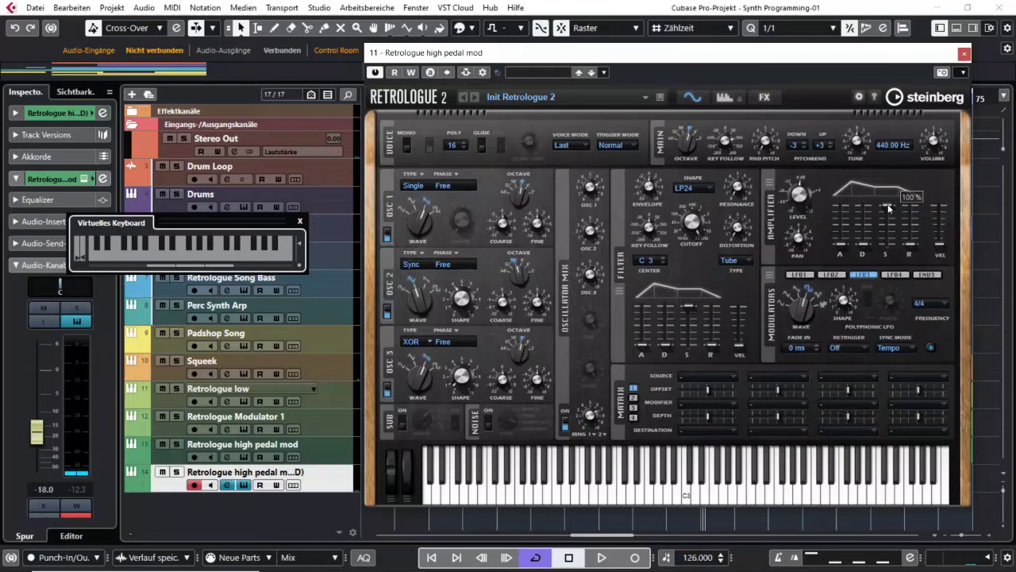
Lower the amplifier envelope's sustain to 36 % and play test notes on two neighbouring keys.
{"action": "left_click_drag", "start_coordinate": [889, 204], "coordinate": [890, 231]}
{"action": "key", "text": "w"}
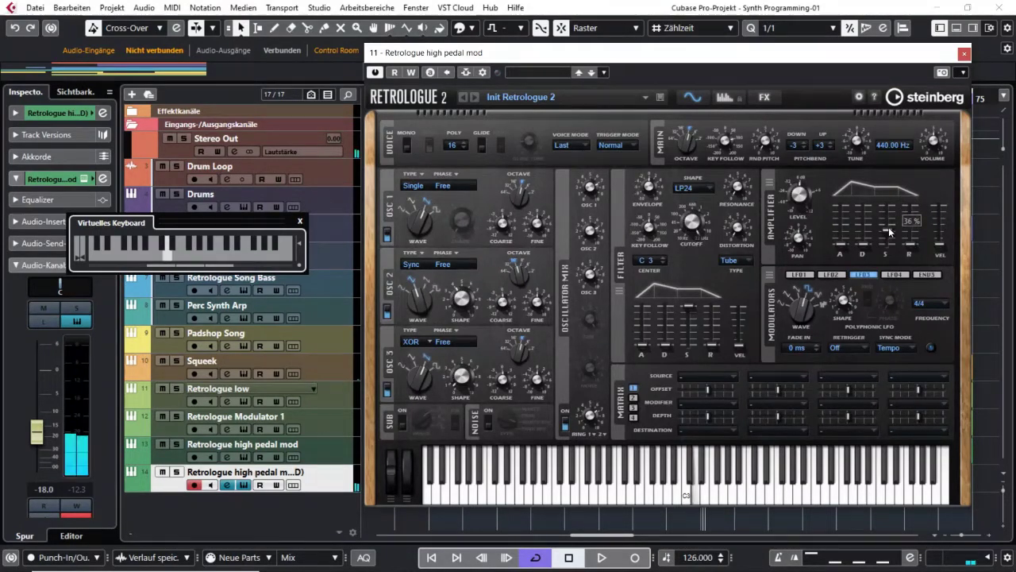
{"action": "key", "text": "q"}
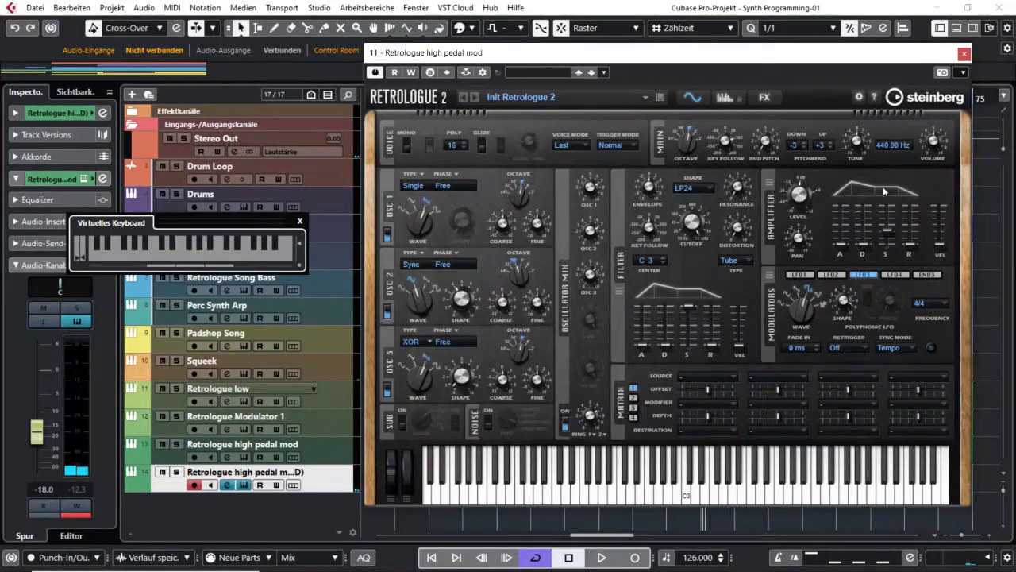
Set the amplifier envelope's attack to 213 ms and decay to 637 ms, playing a test note after each change.
{"action": "left_click_drag", "start_coordinate": [843, 250], "coordinate": [844, 240]}
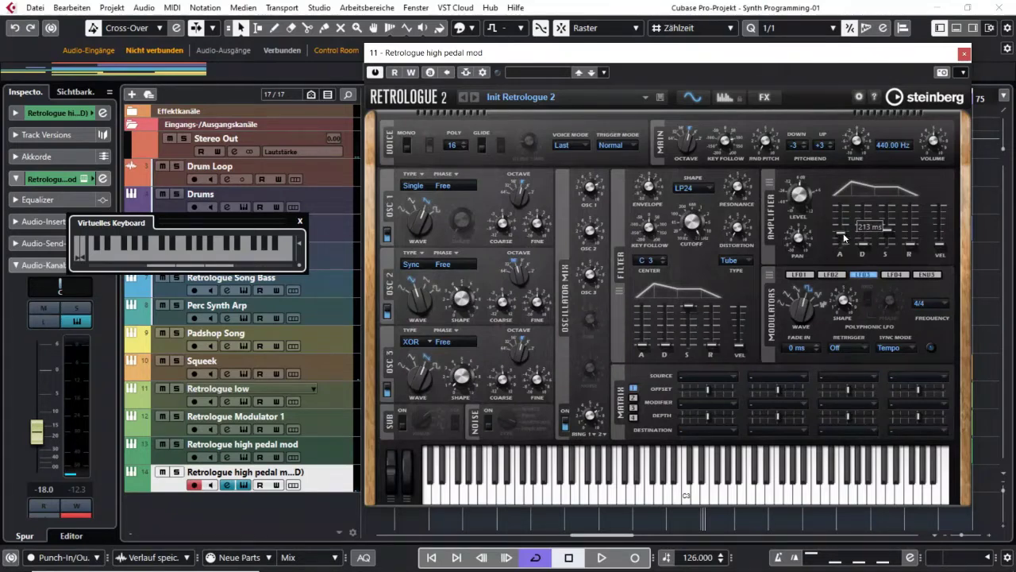
{"action": "key", "text": "q"}
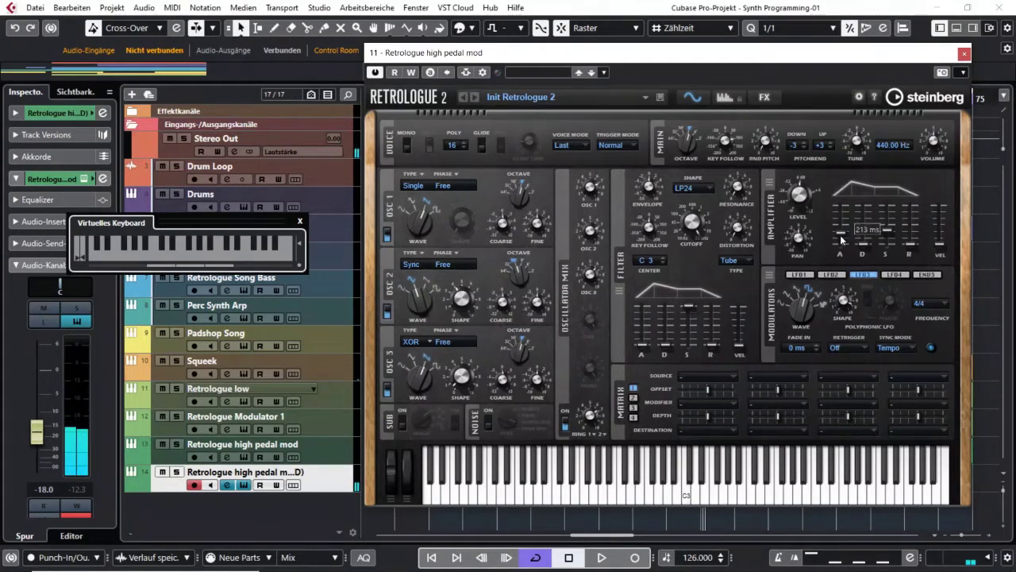
{"action": "left_click_drag", "start_coordinate": [863, 246], "coordinate": [868, 227]}
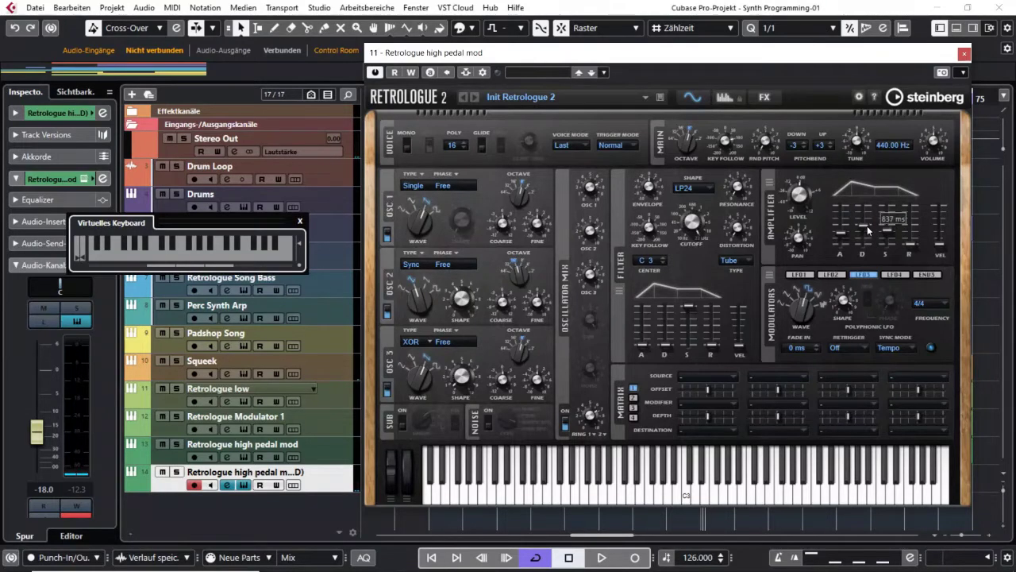
{"action": "key", "text": "y"}
Lower the amplifier envelope's sustain to 17 % and play repeated C3 test notes.
{"action": "mouse_move", "coordinate": [891, 235]}
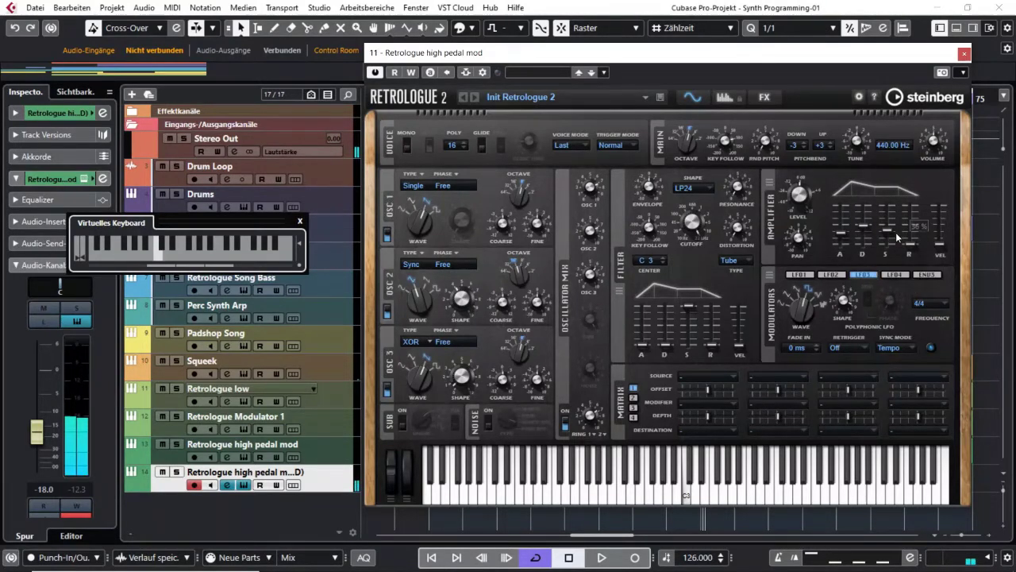
{"action": "key", "text": "y"}
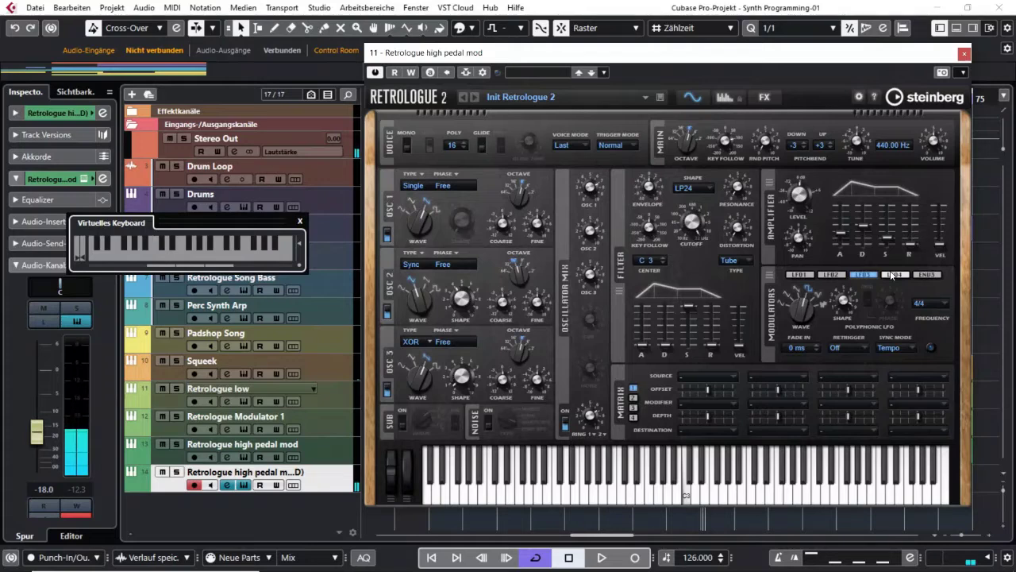
{"action": "key", "text": "y"}
{"action": "key", "text": "y"}
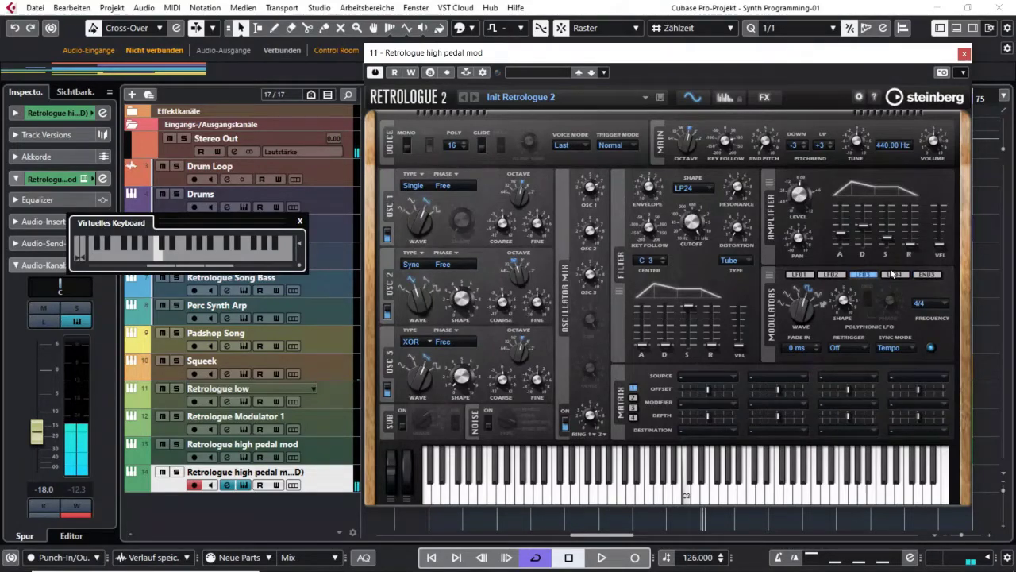
{"action": "key", "text": "y"}
{"action": "key", "text": "y"}
{"action": "mouse_move", "coordinate": [847, 239]}
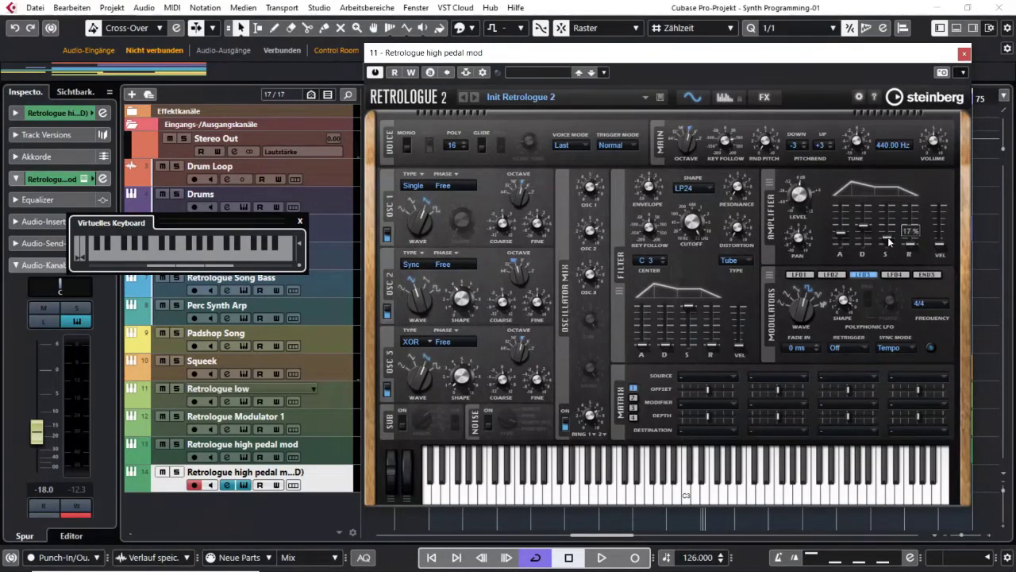
{"action": "key", "text": "y"}
Raise the amplifier envelope's release to 3398 ms and play several short test notes.
{"action": "left_click_drag", "start_coordinate": [911, 248], "coordinate": [911, 217]}
{"action": "left_click_drag", "start_coordinate": [914, 217], "coordinate": [912, 220]}
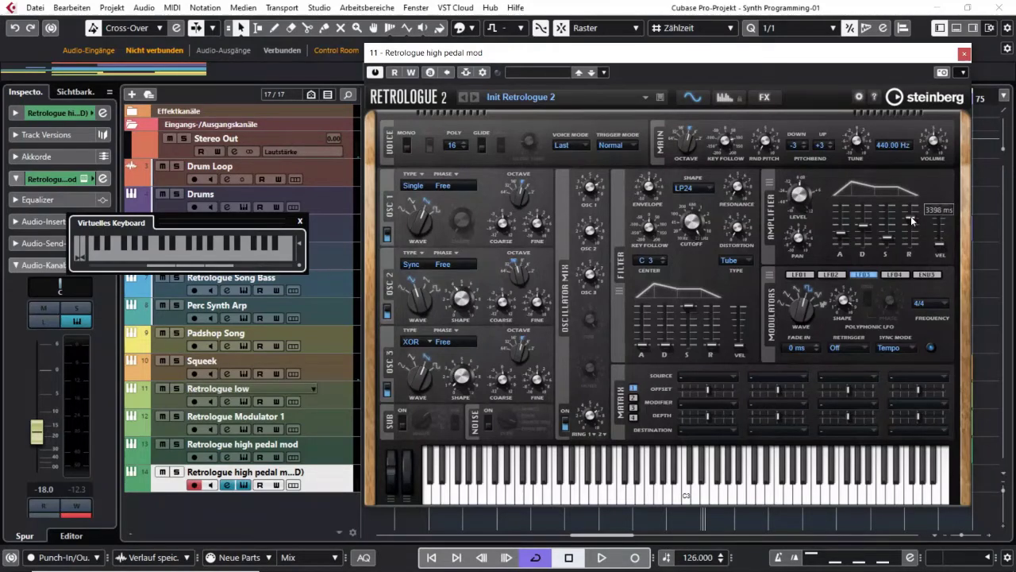
{"action": "key", "text": "q"}
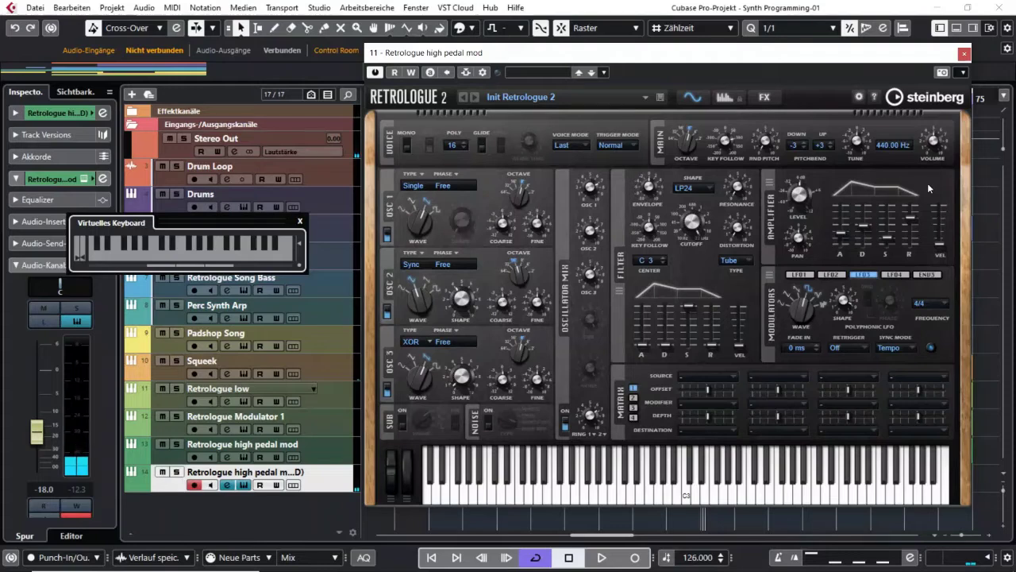
{"action": "key", "text": "q"}
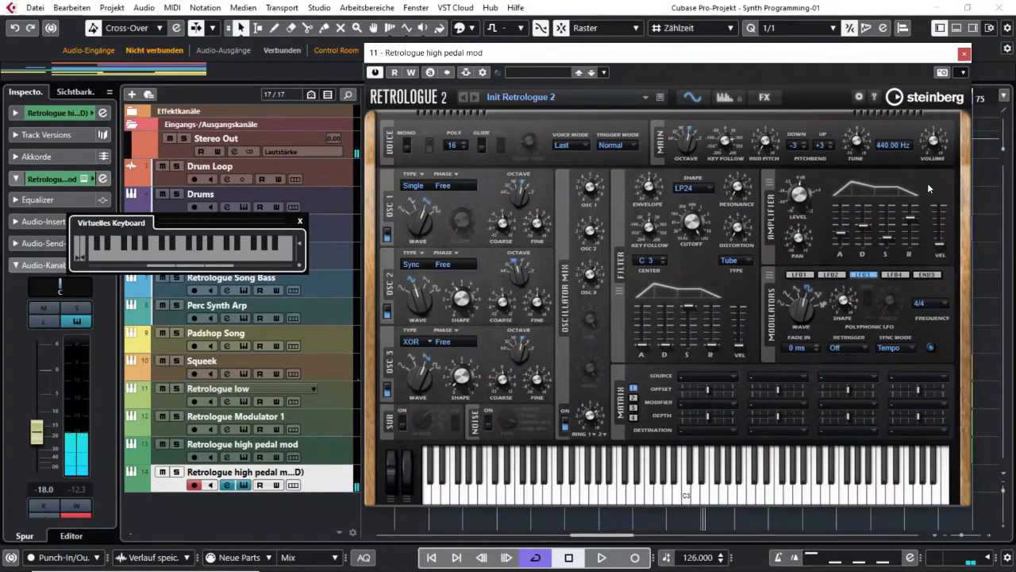
{"action": "key", "text": "y"}
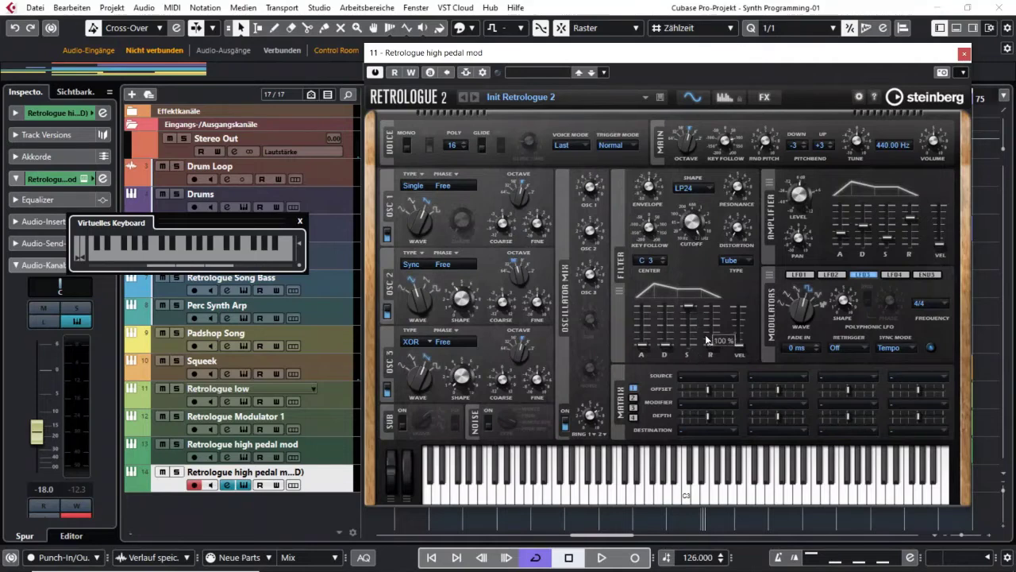
{"action": "mouse_move", "coordinate": [843, 208]}
{"action": "mouse_move", "coordinate": [899, 188]}
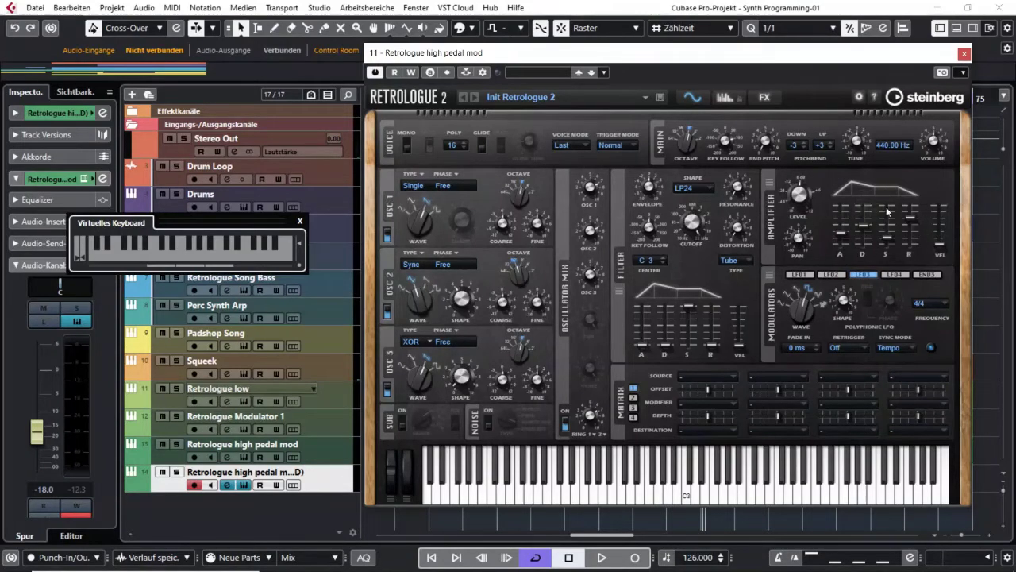
{"action": "mouse_move", "coordinate": [902, 233]}
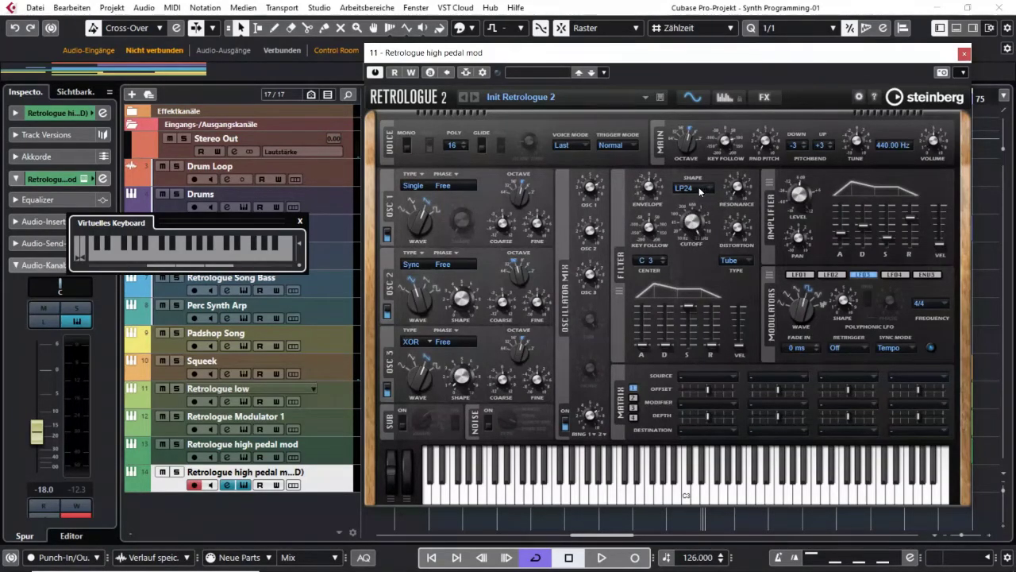
Try adjusting the amplifier's level and the filter envelope's velocity amount.
{"action": "mouse_move", "coordinate": [694, 231]}
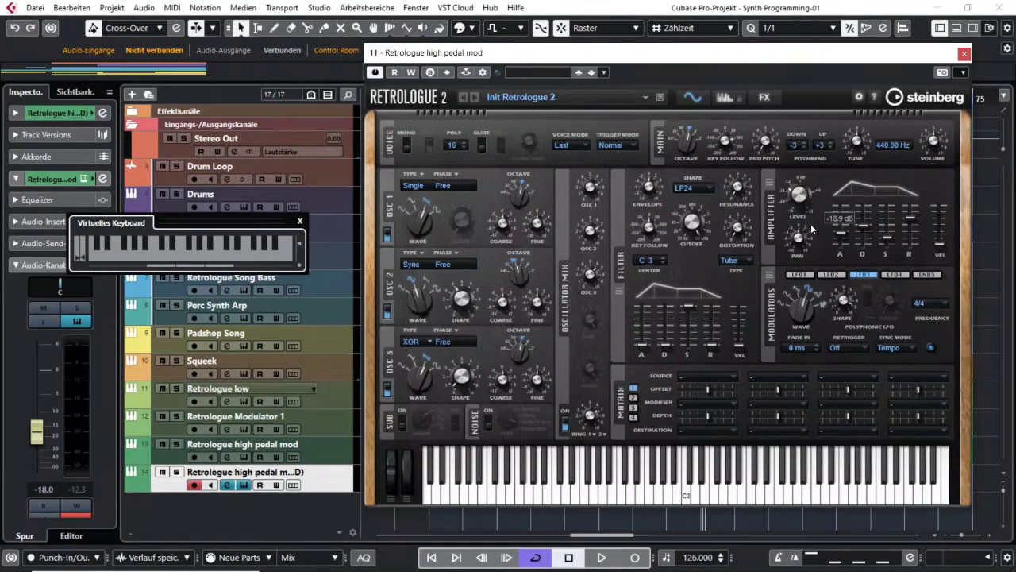
{"action": "left_click_drag", "start_coordinate": [811, 228], "coordinate": [801, 204]}
{"action": "mouse_move", "coordinate": [724, 346]}
{"action": "mouse_move", "coordinate": [742, 350]}
{"action": "left_mouse_down"}
{"action": "mouse_move", "coordinate": [741, 309]}
{"action": "mouse_move", "coordinate": [743, 350]}
{"action": "left_mouse_up"}
{"action": "mouse_move", "coordinate": [743, 350]}
{"action": "left_mouse_down"}
{"action": "mouse_move", "coordinate": [740, 305]}
{"action": "mouse_move", "coordinate": [740, 343]}
{"action": "left_mouse_up"}
Raise the amplifier envelope's velocity amount to 100 % and play test notes at different heights on a key just above C3.
{"action": "left_click_drag", "start_coordinate": [939, 244], "coordinate": [939, 204]}
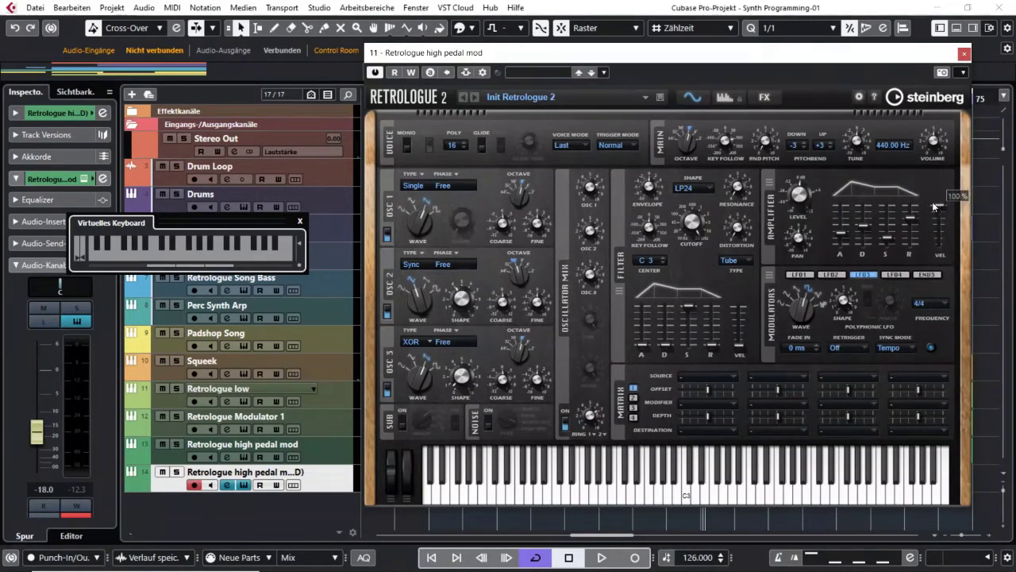
{"action": "left_click", "coordinate": [703, 476]}
{"action": "left_click", "coordinate": [704, 476]}
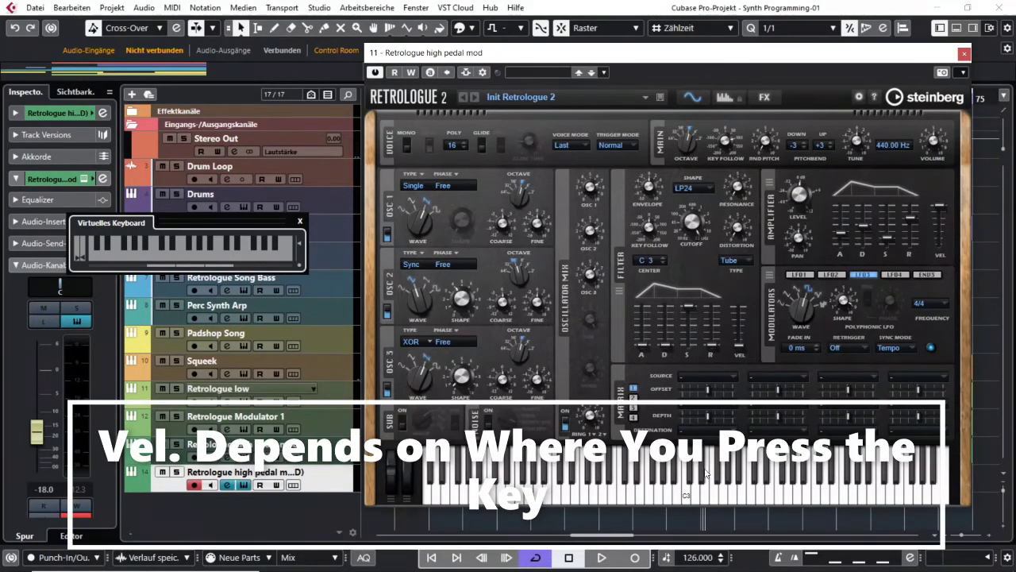
{"action": "left_click", "coordinate": [705, 503]}
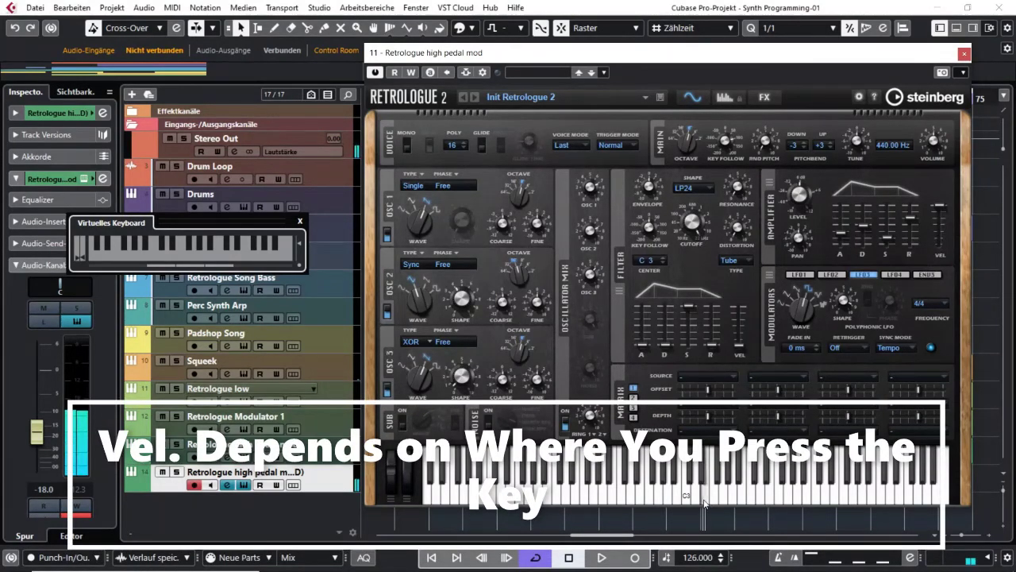
{"action": "left_click", "coordinate": [704, 503]}
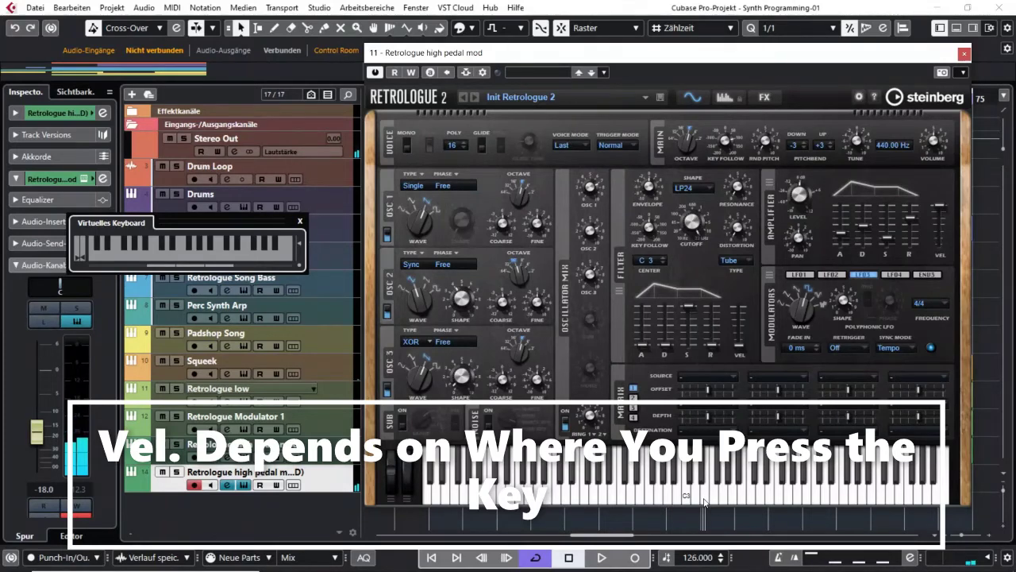
Lower the amplifier envelope's release to 0 ms and play C3 at different heights on the key to compare velocities.
{"action": "mouse_move", "coordinate": [913, 221]}
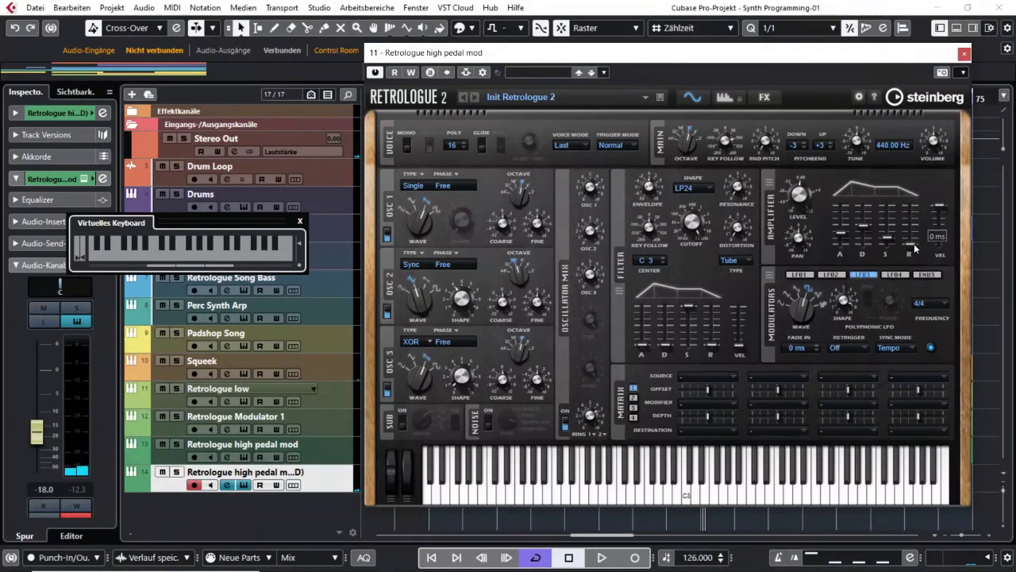
{"action": "left_click", "coordinate": [687, 502]}
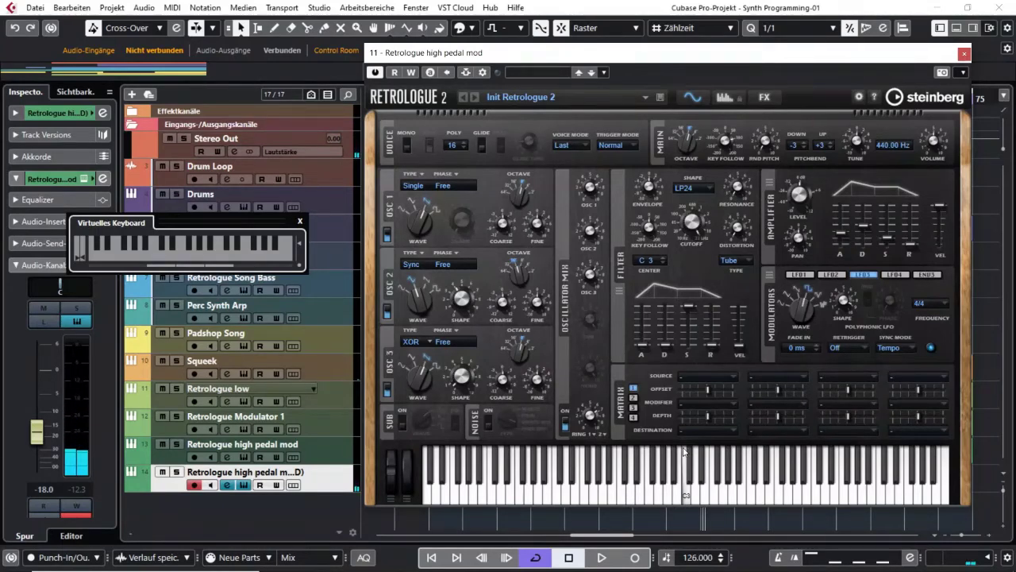
{"action": "left_click", "coordinate": [684, 455]}
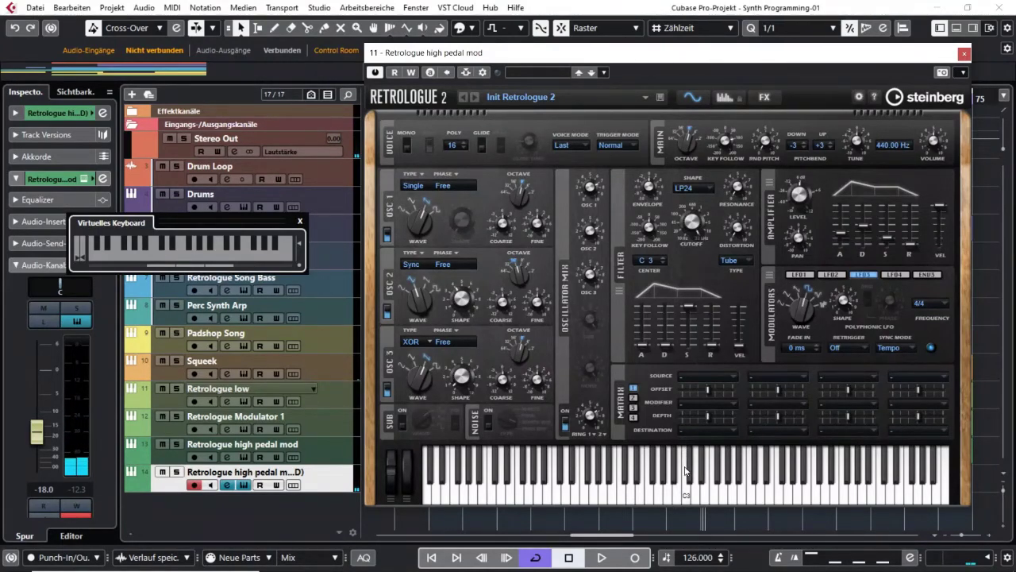
{"action": "left_click", "coordinate": [686, 478]}
{"action": "left_click", "coordinate": [686, 481]}
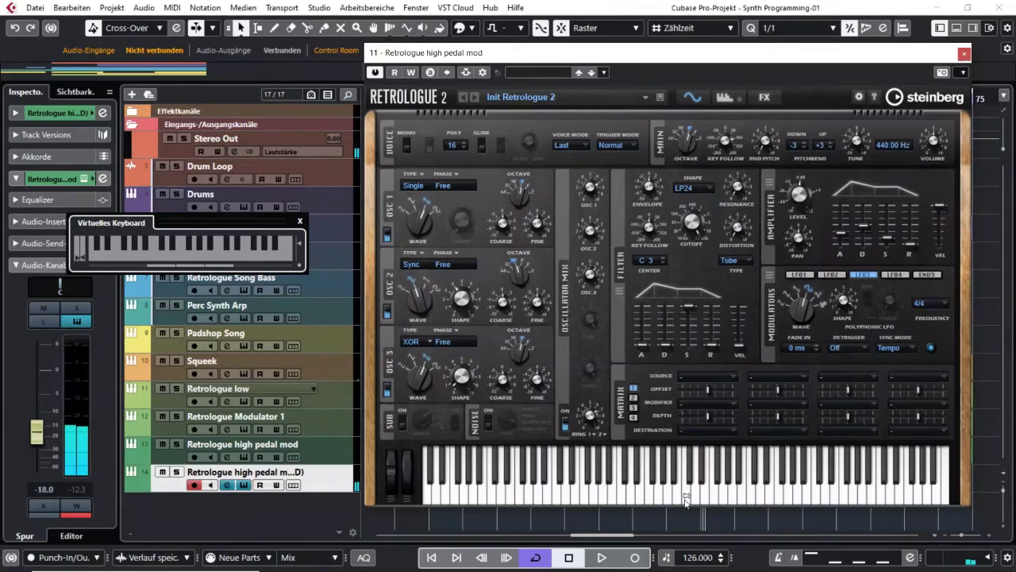
{"action": "left_click", "coordinate": [685, 503]}
{"action": "left_click", "coordinate": [686, 501]}
{"action": "mouse_move", "coordinate": [943, 208]}
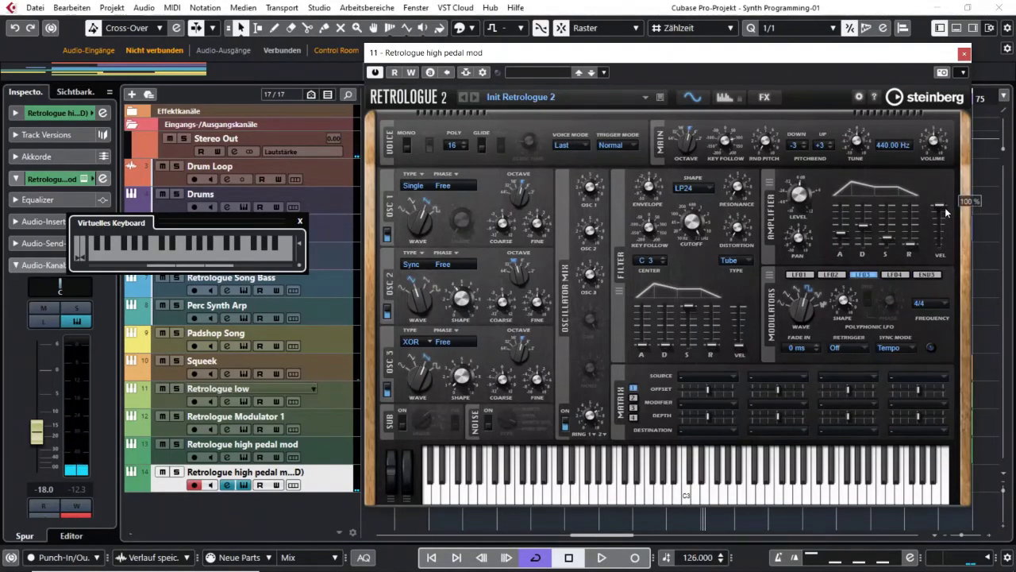